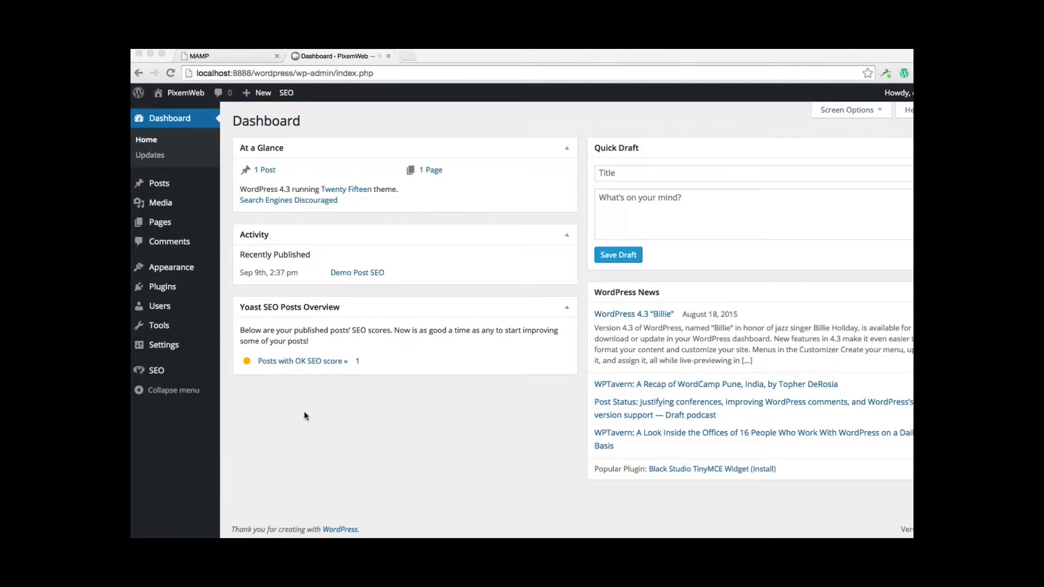
Open the demo administrator's profile from the list of all users
{"action": "left_click", "coordinate": [165, 307]}
{"action": "mouse_move", "coordinate": [164, 310]}
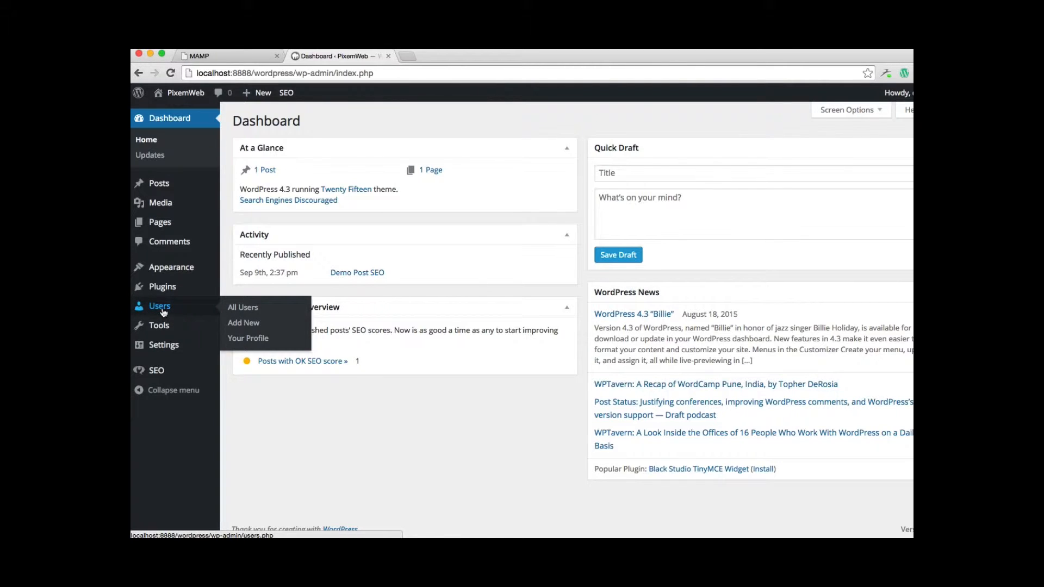
{"action": "left_click", "coordinate": [255, 314]}
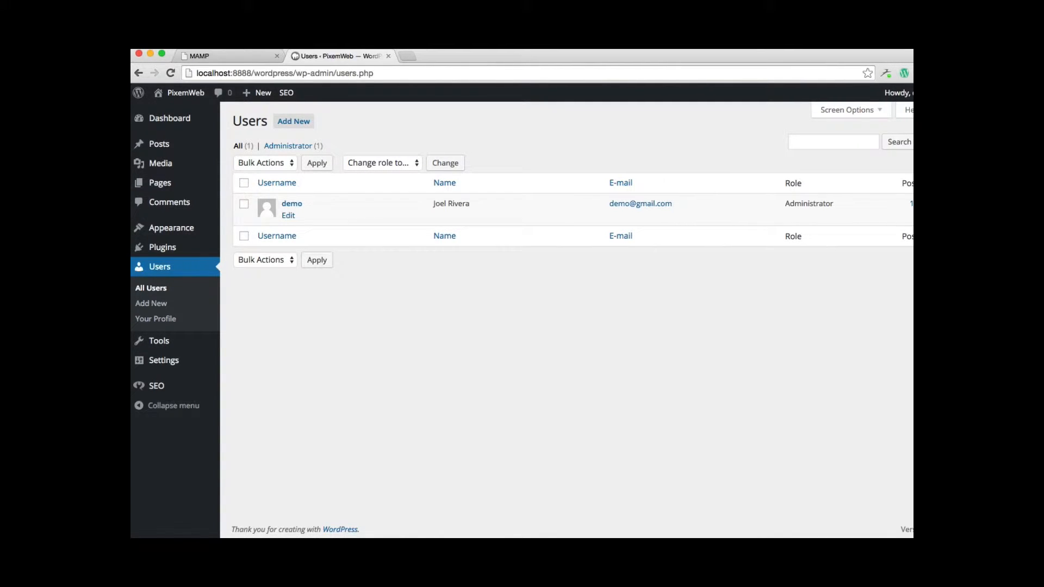
{"action": "left_click", "coordinate": [293, 212]}
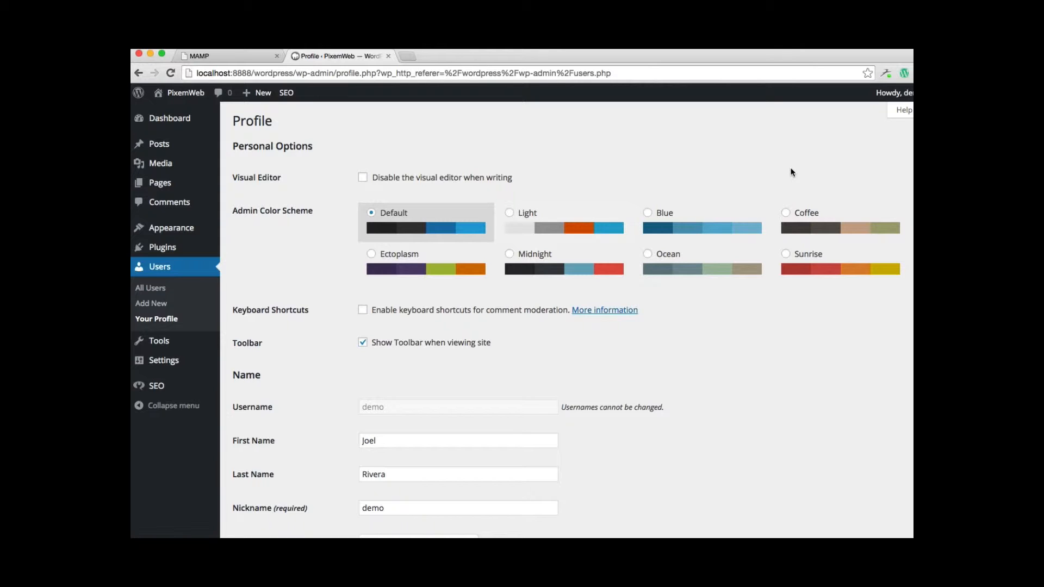
Preview the Blue, Coffee, Sunrise and Ocean admin color schemes and switch back to Default
{"action": "left_click", "coordinate": [734, 235]}
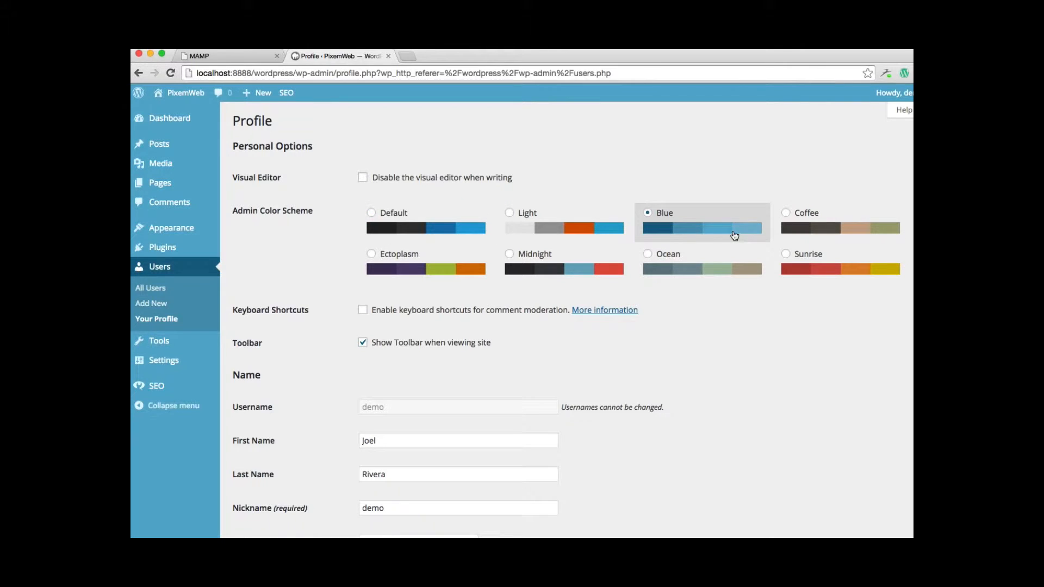
{"action": "left_click", "coordinate": [821, 237]}
{"action": "left_click", "coordinate": [830, 270]}
{"action": "left_click", "coordinate": [712, 251]}
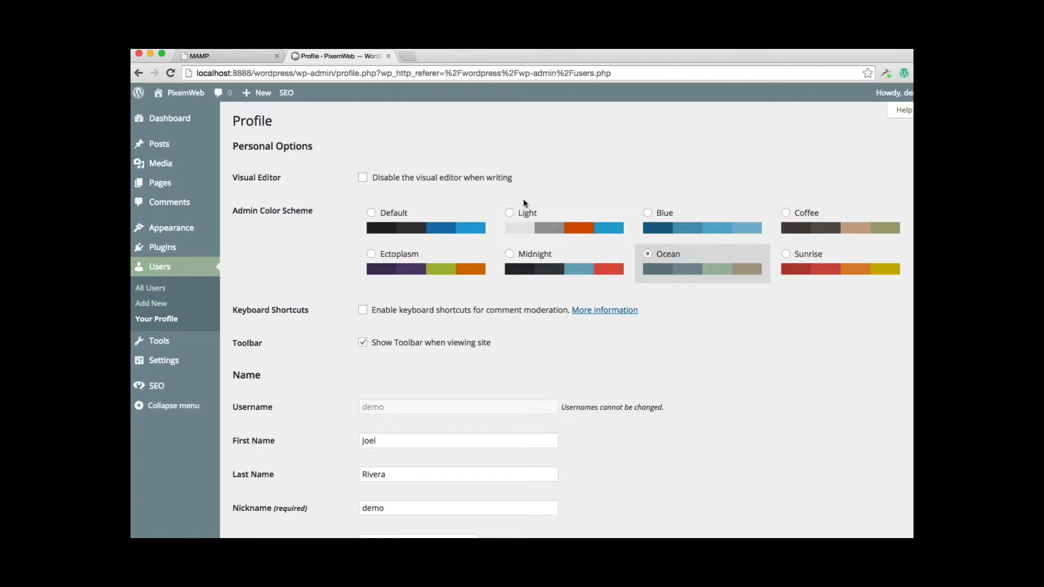
{"action": "left_click", "coordinate": [463, 225]}
Examine the profile's name, public display name choices, contact info, biography, account management and Yoast SEO settings
{"action": "scroll", "coordinate": [740, 305], "scroll_direction": "down", "scroll_amount": 3}
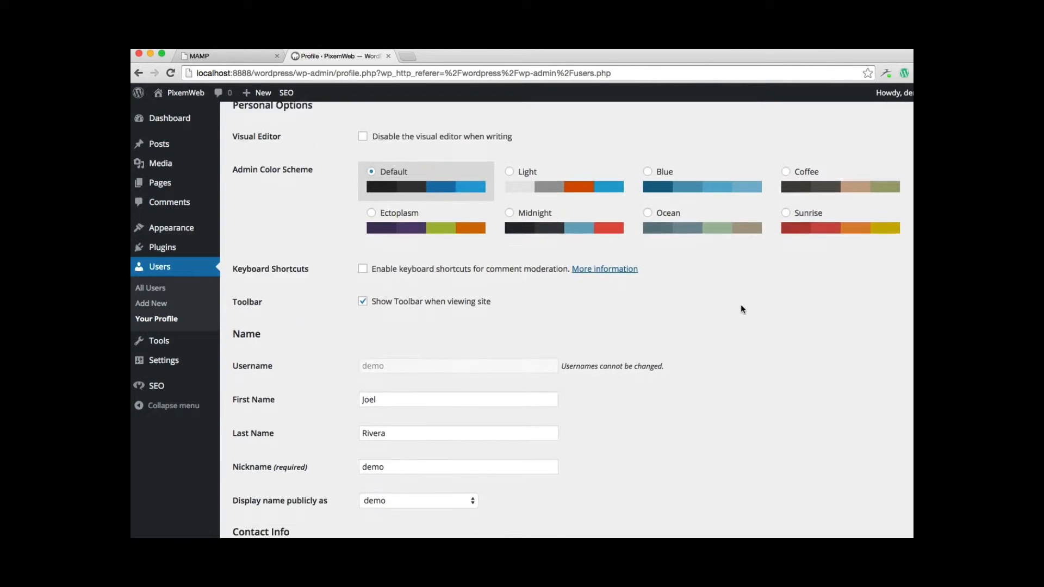
{"action": "scroll", "coordinate": [740, 305], "scroll_direction": "down", "scroll_amount": 3}
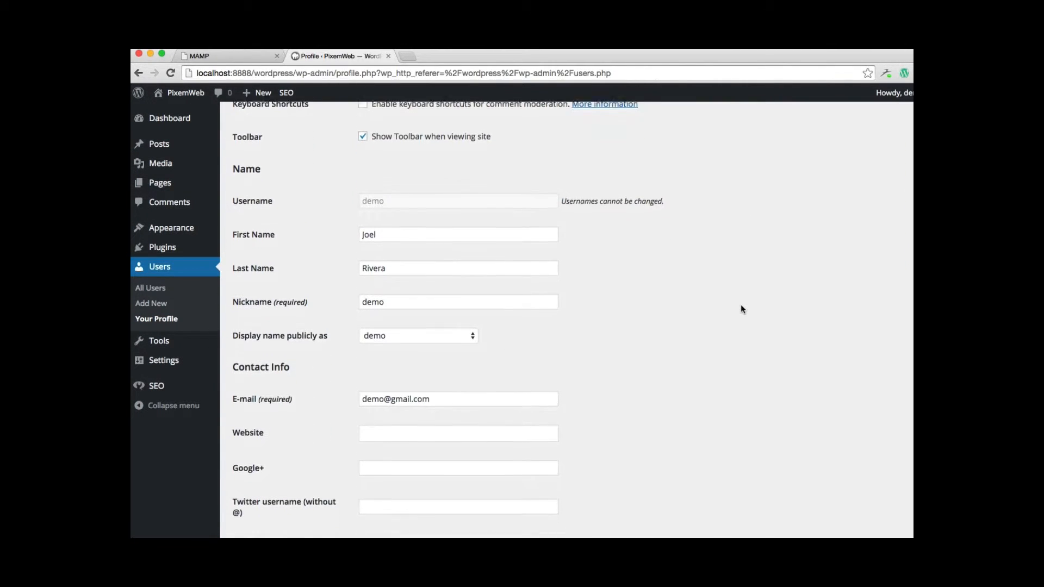
{"action": "scroll", "coordinate": [740, 309], "scroll_direction": "down", "scroll_amount": 3}
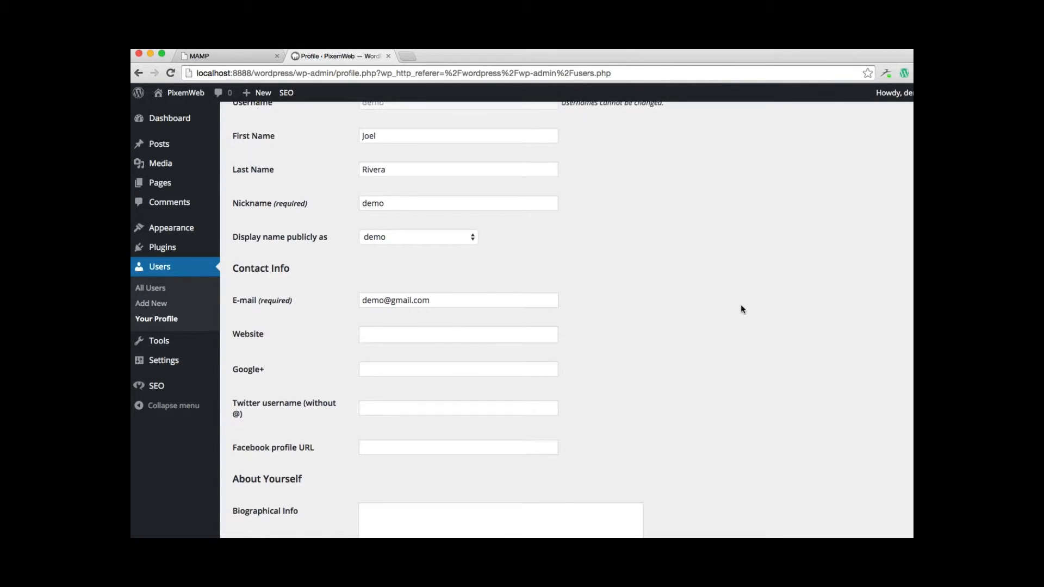
{"action": "left_click", "coordinate": [441, 201]}
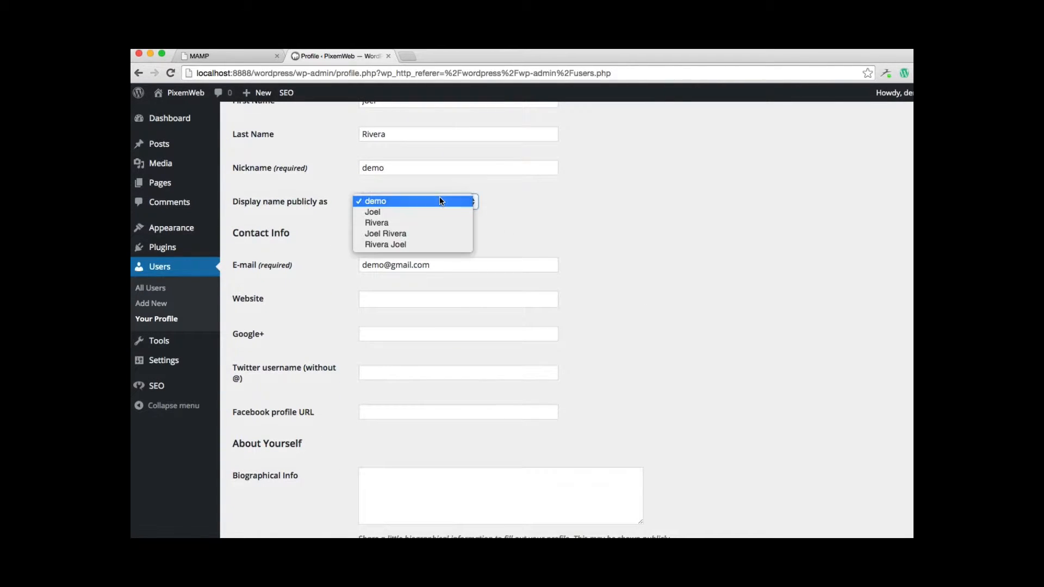
{"action": "left_click", "coordinate": [564, 205]}
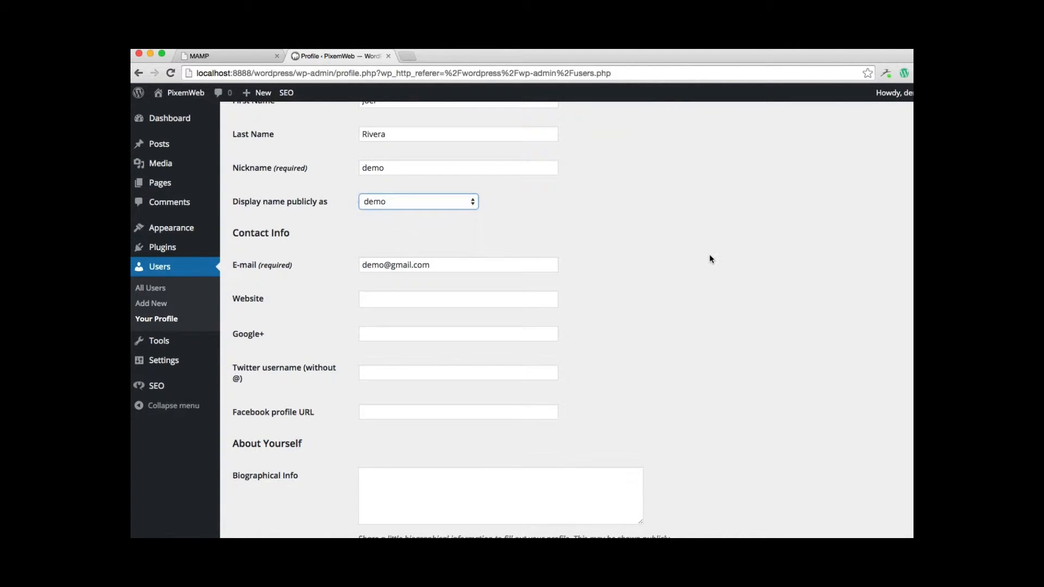
{"action": "scroll", "coordinate": [710, 259], "scroll_direction": "down", "scroll_amount": 2}
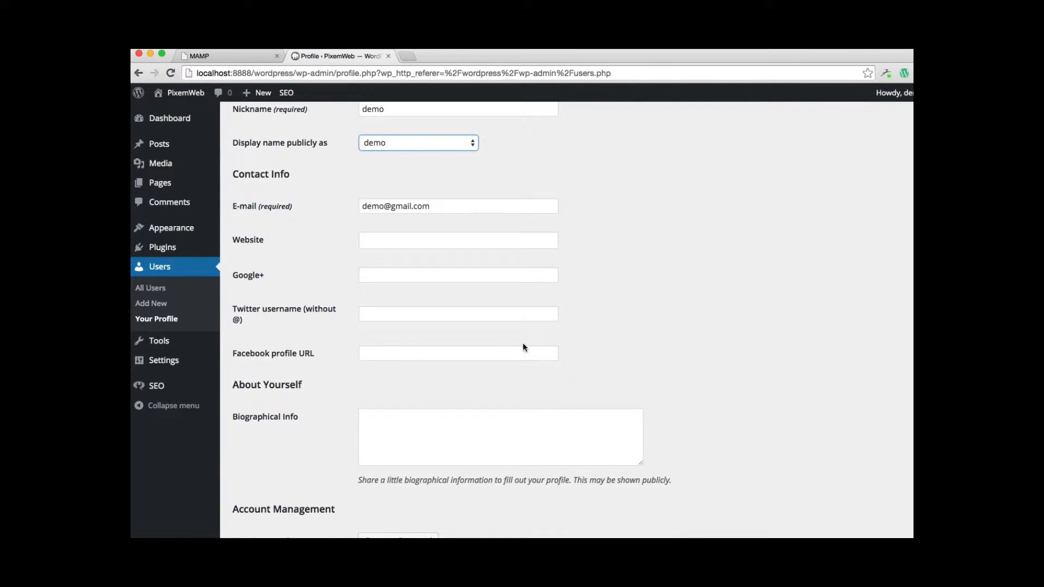
{"action": "scroll", "coordinate": [700, 348], "scroll_direction": "down", "scroll_amount": 1}
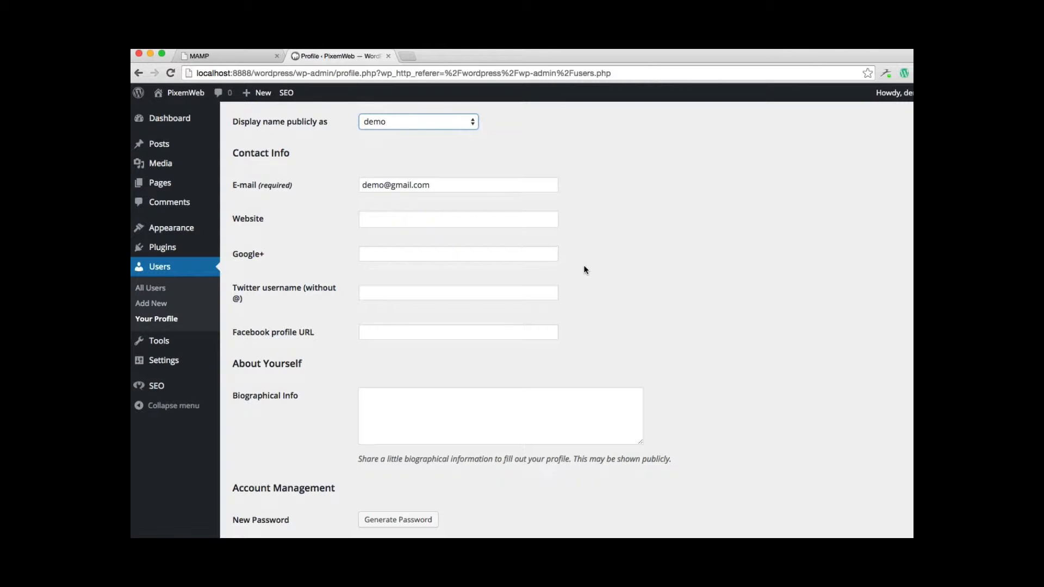
{"action": "scroll", "coordinate": [729, 307], "scroll_direction": "down", "scroll_amount": 5}
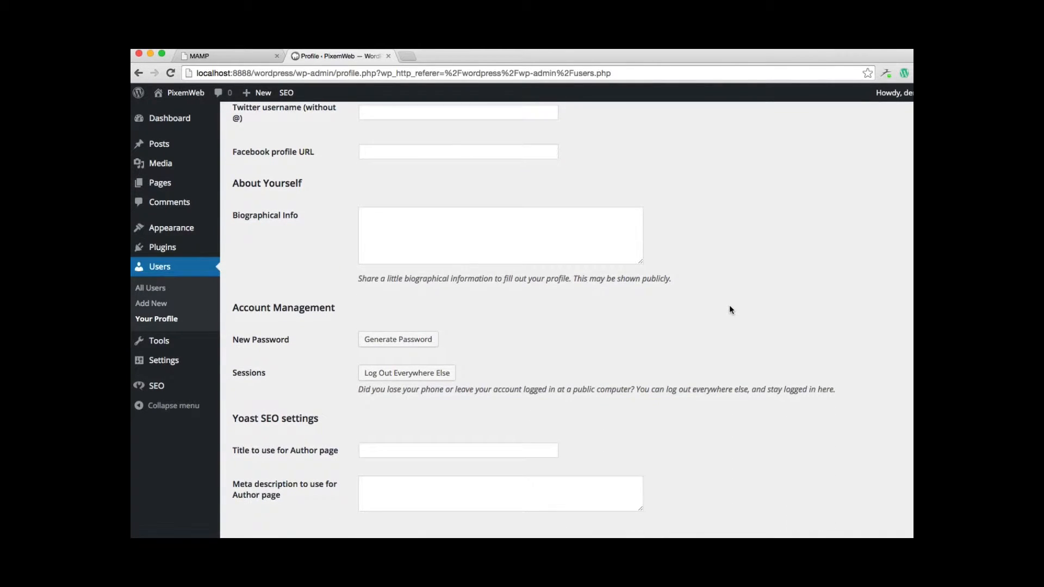
{"action": "scroll", "coordinate": [729, 309], "scroll_direction": "down", "scroll_amount": 4}
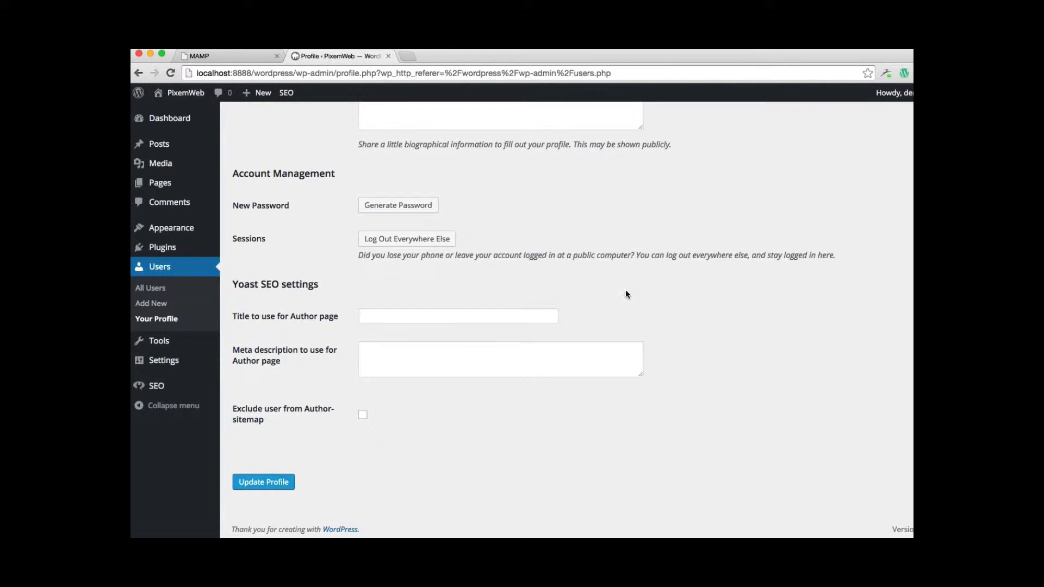
Update the profile and return to the list of all users
{"action": "left_click", "coordinate": [286, 487]}
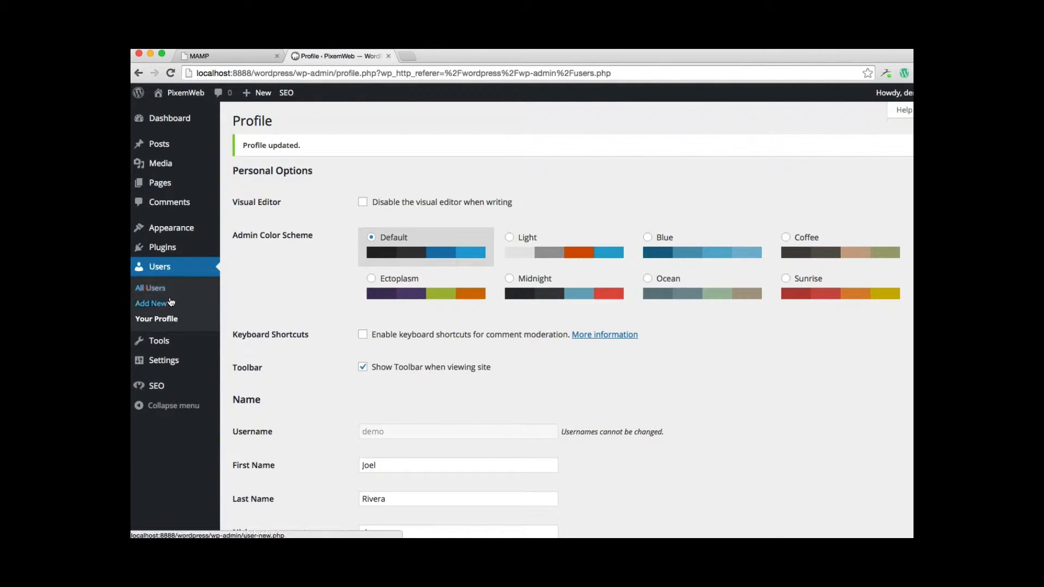
{"action": "left_click", "coordinate": [155, 291]}
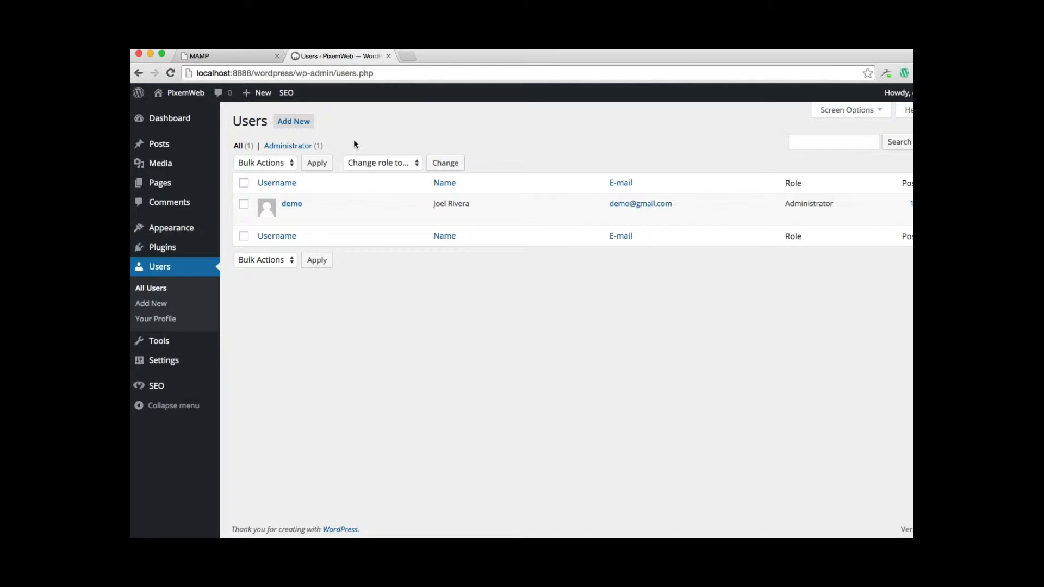
Start a new user with the username Editor and fill in the account's e-mail address
{"action": "left_click", "coordinate": [298, 122]}
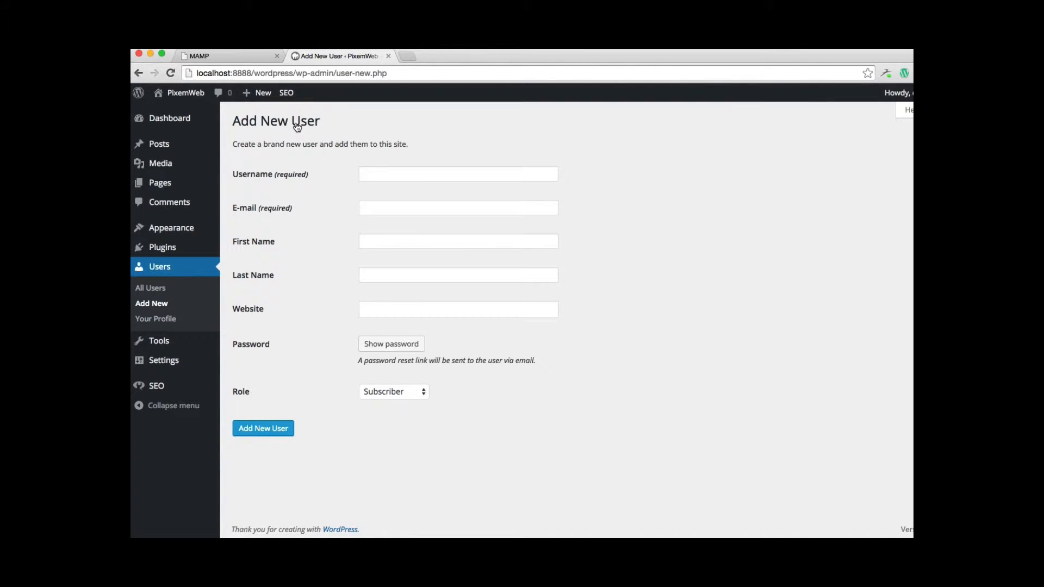
{"action": "left_click", "coordinate": [403, 174]}
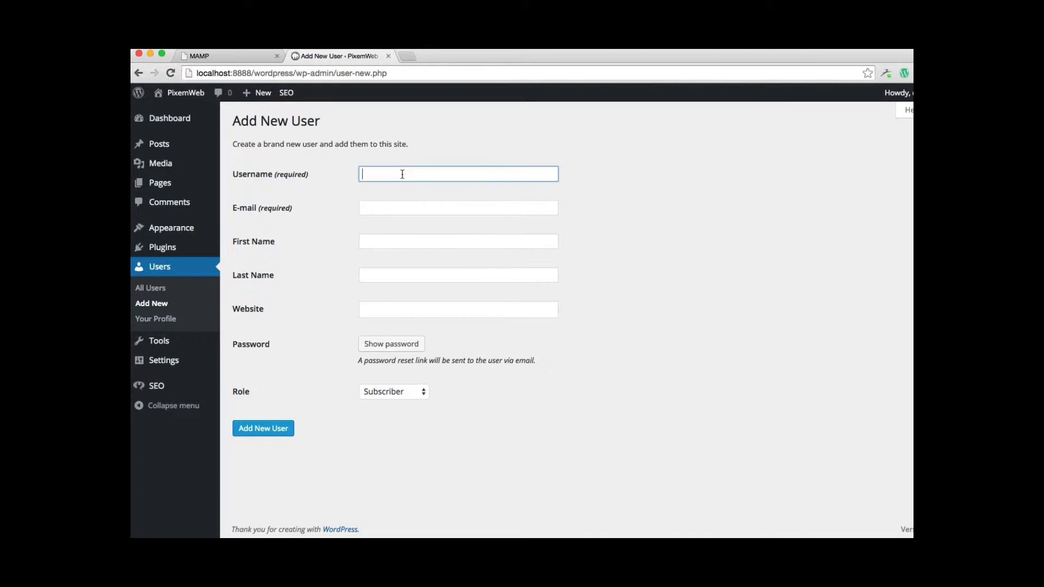
{"action": "type", "text": "Editor"}
{"action": "double_click", "coordinate": [382, 174]}
{"action": "left_click", "coordinate": [377, 211]}
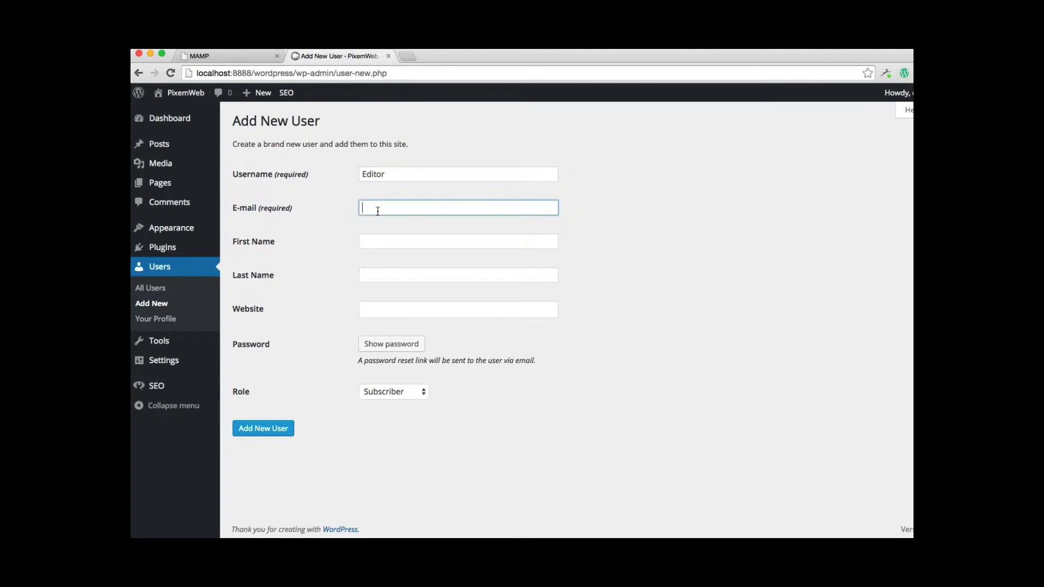
Enter the Editor account's first and last names
{"action": "left_click", "coordinate": [381, 242]}
{"action": "type", "text": "John"}
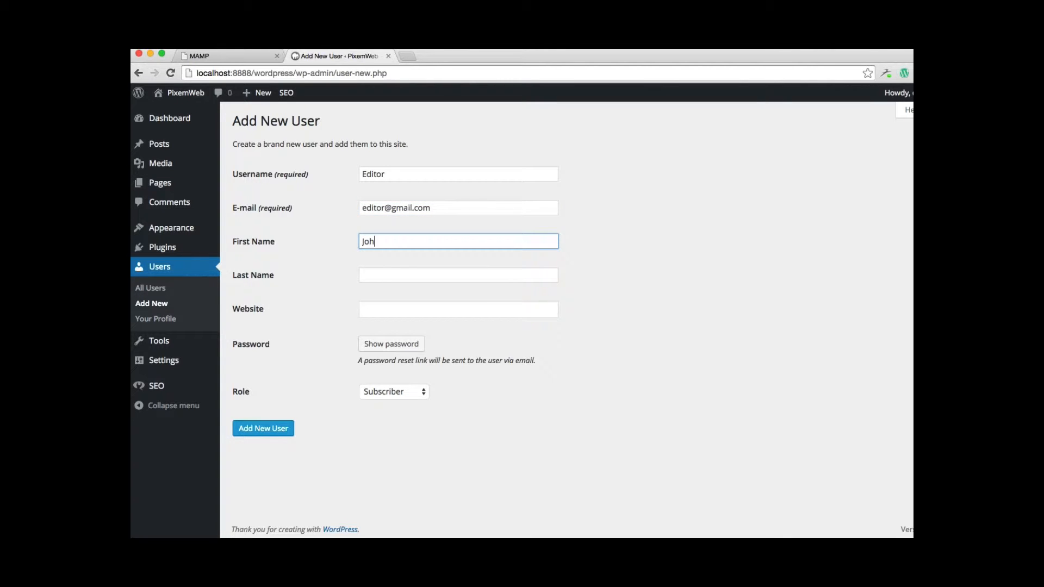
{"action": "key", "text": "Tab"}
{"action": "type", "text": "Doe"}
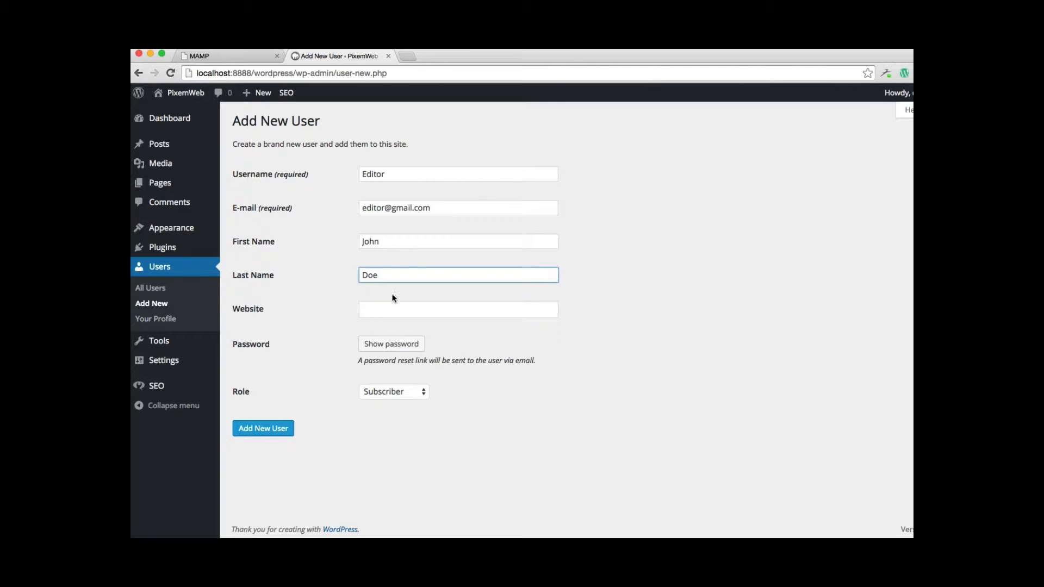
Assign the Editor role to the account and add the new user
{"action": "left_click", "coordinate": [414, 392]}
{"action": "left_click", "coordinate": [398, 423]}
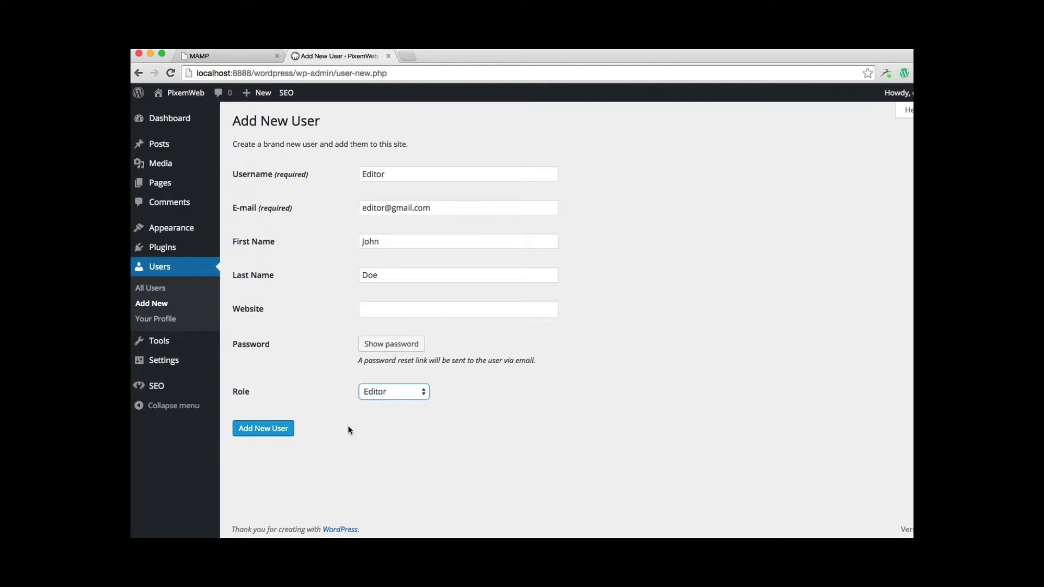
{"action": "left_click", "coordinate": [279, 429]}
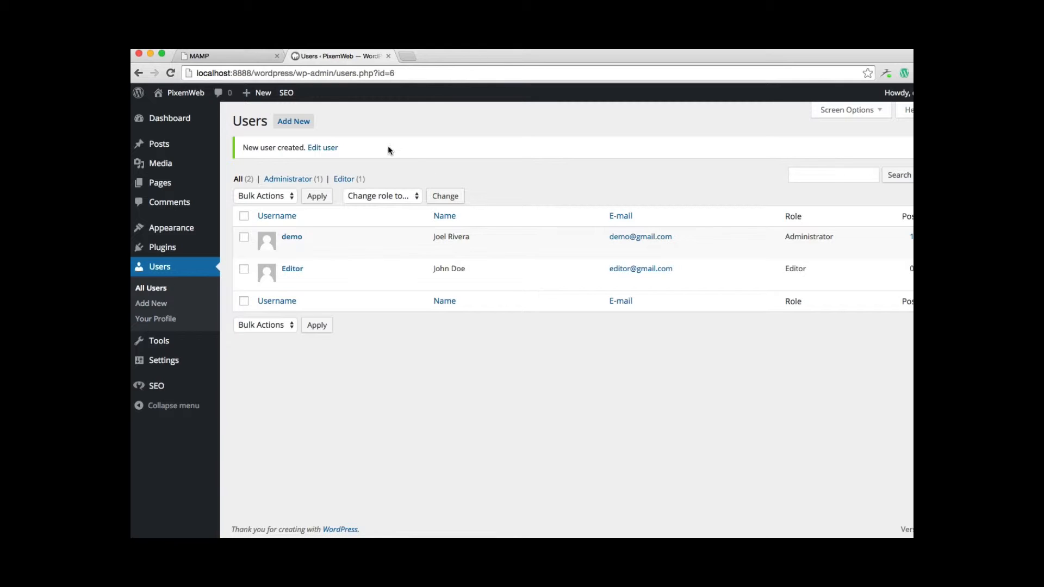
Start another new user with the username Author and fill in its e-mail address in lowercase
{"action": "left_click", "coordinate": [297, 124]}
{"action": "left_click", "coordinate": [378, 174]}
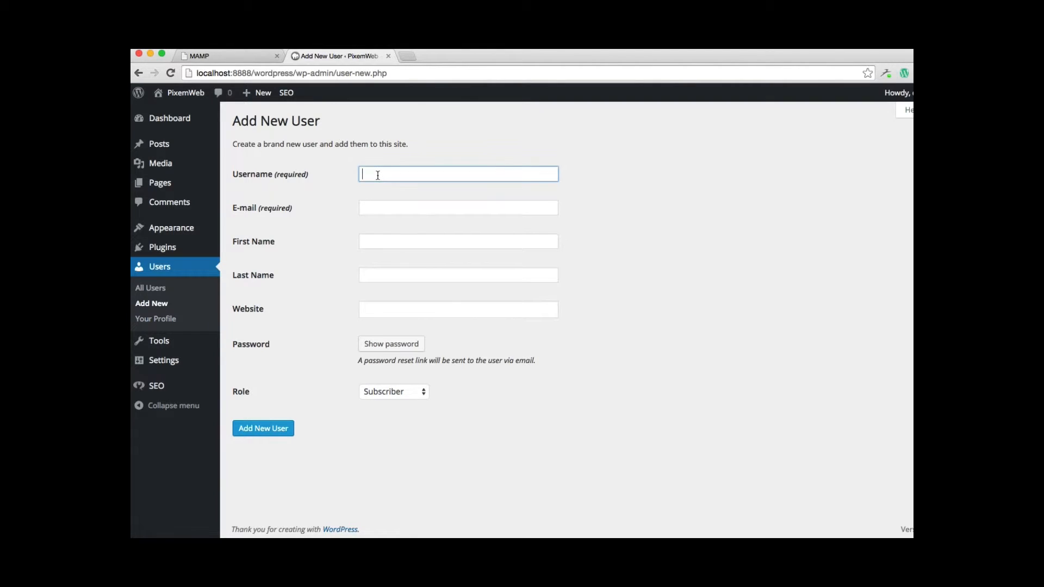
{"action": "type", "text": "Author"}
{"action": "double_click", "coordinate": [374, 173]}
{"action": "key", "text": "super+c"}
{"action": "left_click", "coordinate": [372, 204]}
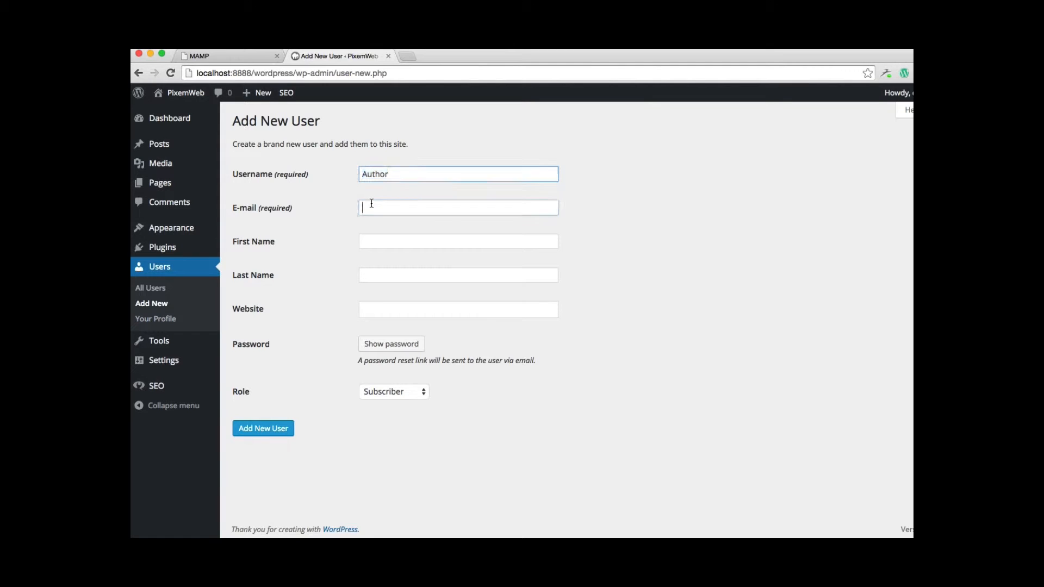
{"action": "key", "text": "super+v"}
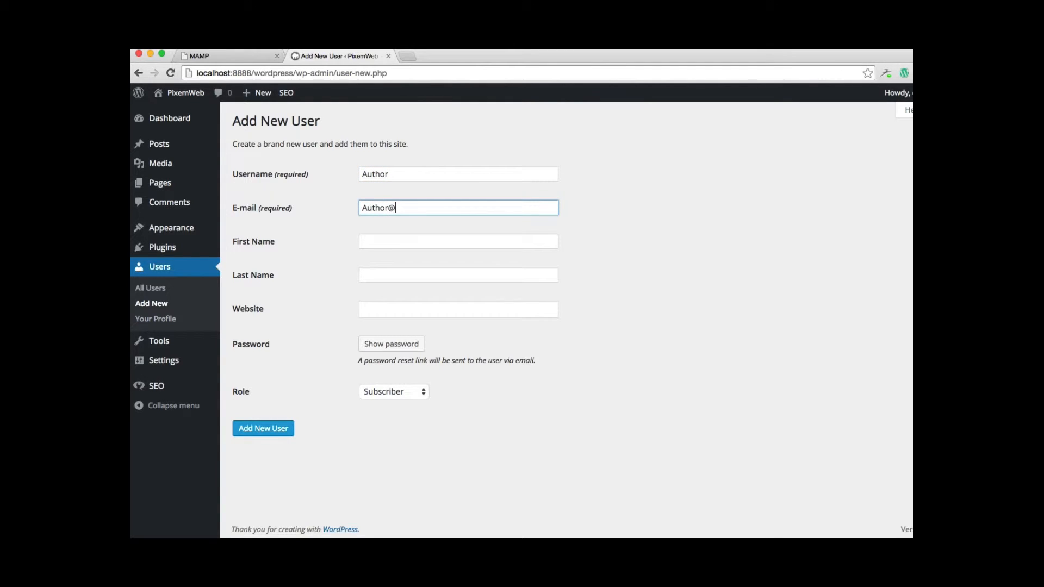
{"action": "left_click", "coordinate": [366, 207]}
{"action": "key", "text": "BackSpace"}
{"action": "type", "text": "a"}
Enter the Author account's first name and last name in their separate fields
{"action": "left_click", "coordinate": [464, 243]}
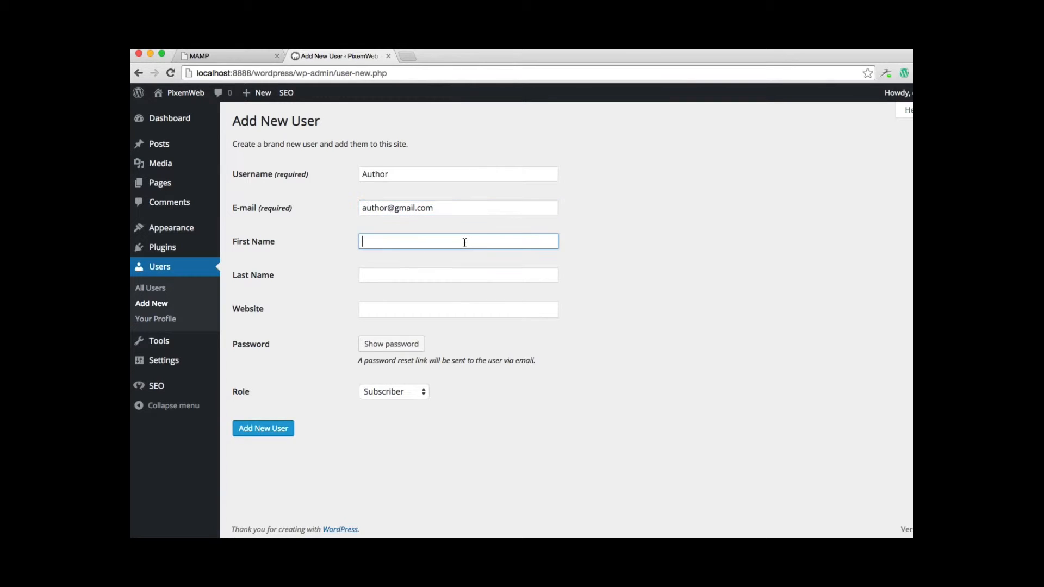
{"action": "type", "text": "Jane Do"}
{"action": "key", "text": "BackSpace"}
{"action": "key", "text": "BackSpace"}
{"action": "key", "text": "Tab"}
{"action": "type", "text": "Doe"}
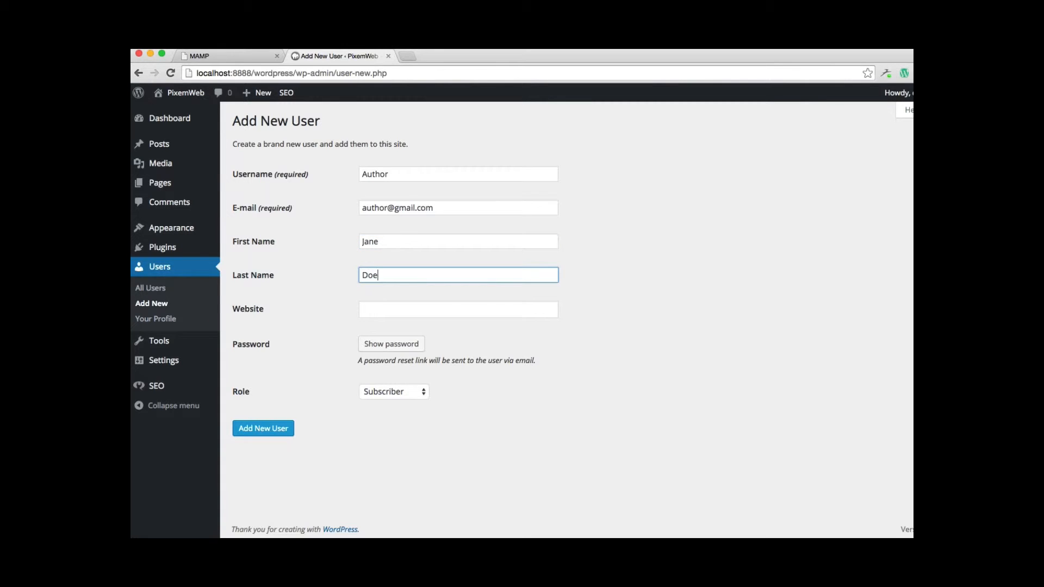
Assign the Author role to the account and add the new user
{"action": "left_click", "coordinate": [389, 391]}
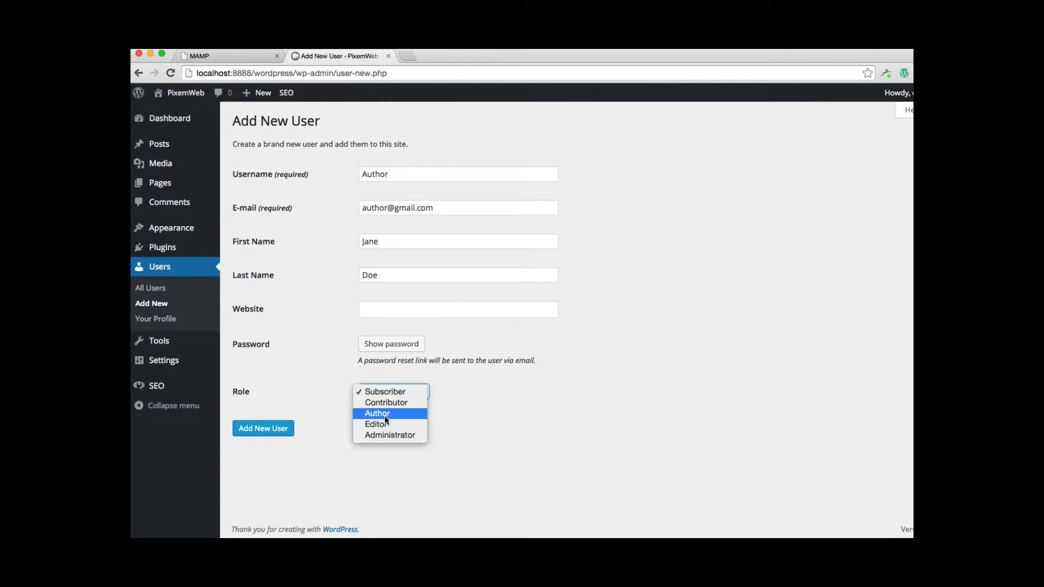
{"action": "left_click", "coordinate": [384, 415]}
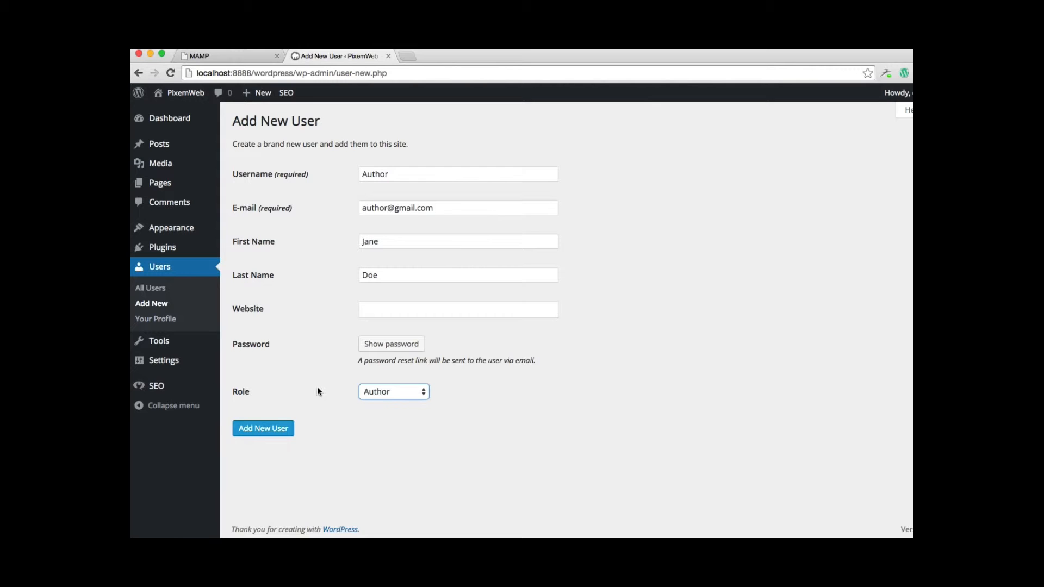
{"action": "left_click", "coordinate": [273, 430]}
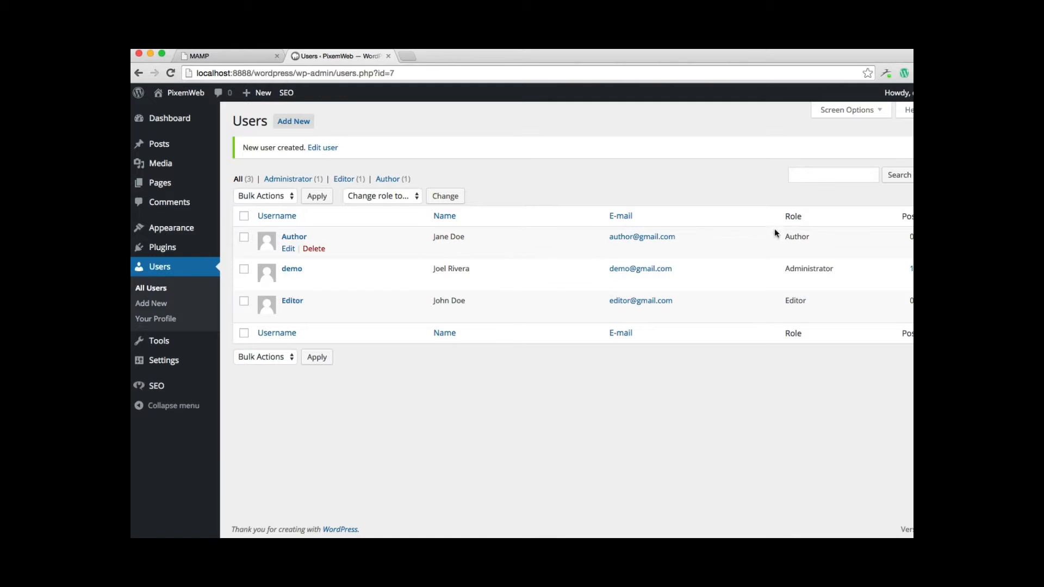
Start a third new user with the username Contributor and fill in its e-mail address in lowercase
{"action": "left_click", "coordinate": [297, 125]}
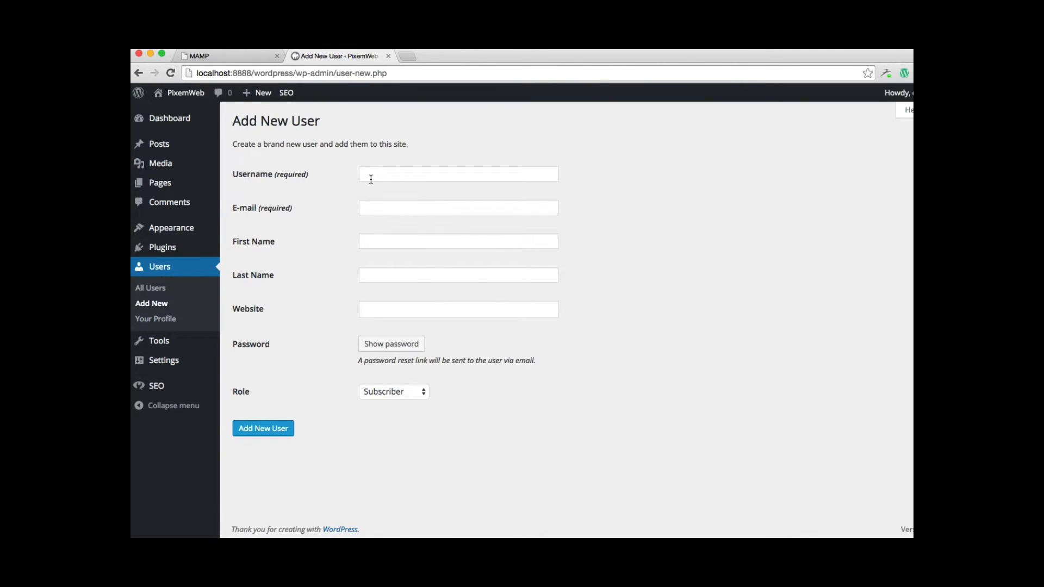
{"action": "left_click", "coordinate": [371, 177]}
{"action": "type", "text": "Cont"}
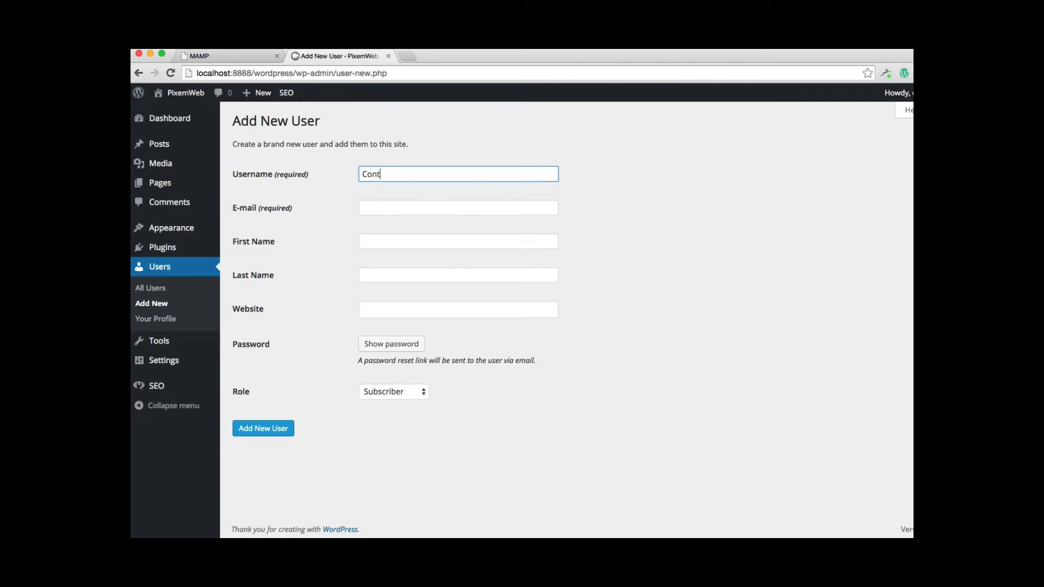
{"action": "type", "text": "ributor"}
{"action": "double_click", "coordinate": [379, 174]}
{"action": "key", "text": "super+c"}
{"action": "left_click", "coordinate": [384, 207]}
{"action": "key", "text": "super+v"}
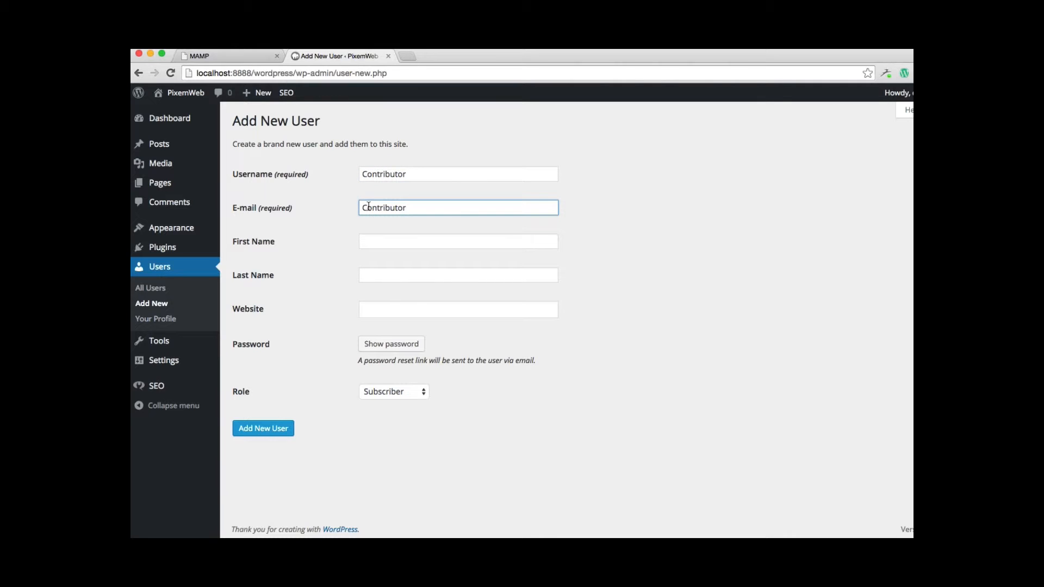
{"action": "left_click", "coordinate": [369, 208]}
{"action": "key", "text": "BackSpace"}
{"action": "type", "text": "c"}
{"action": "left_click", "coordinate": [420, 207]}
Enter the Contributor account's first name and last name in their separate fields
{"action": "left_click", "coordinate": [423, 239]}
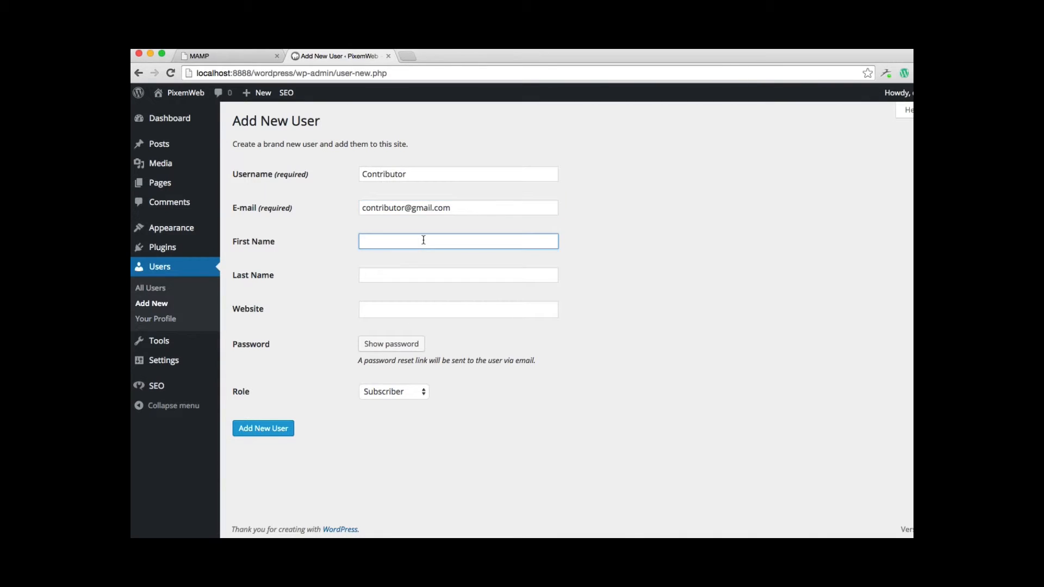
{"action": "type", "text": "John"}
{"action": "key", "text": "Tab"}
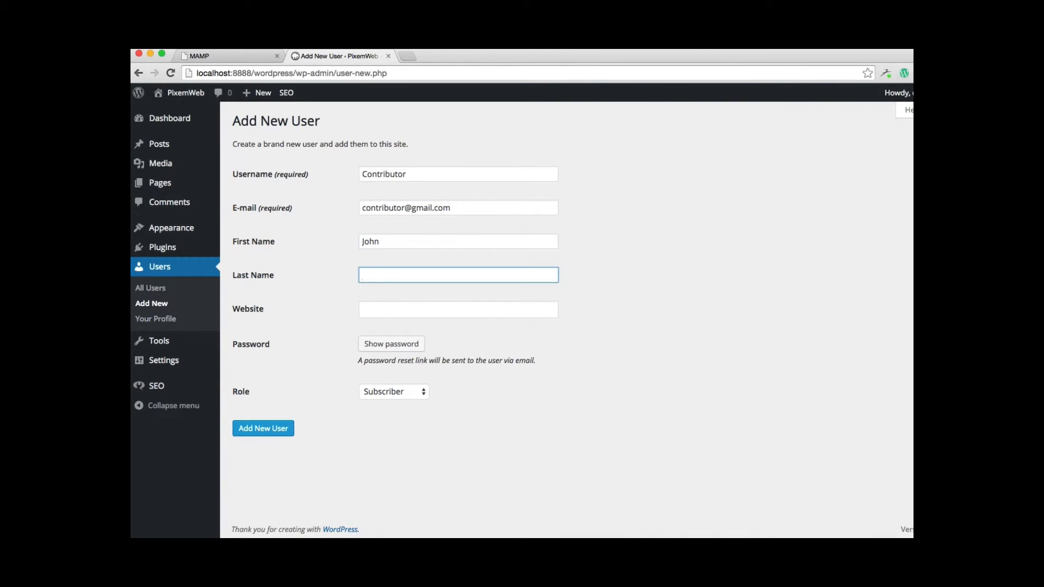
{"action": "type", "text": "Smith"}
Assign the Contributor role to the account and add the new user
{"action": "left_click", "coordinate": [384, 389]}
{"action": "left_click", "coordinate": [384, 403]}
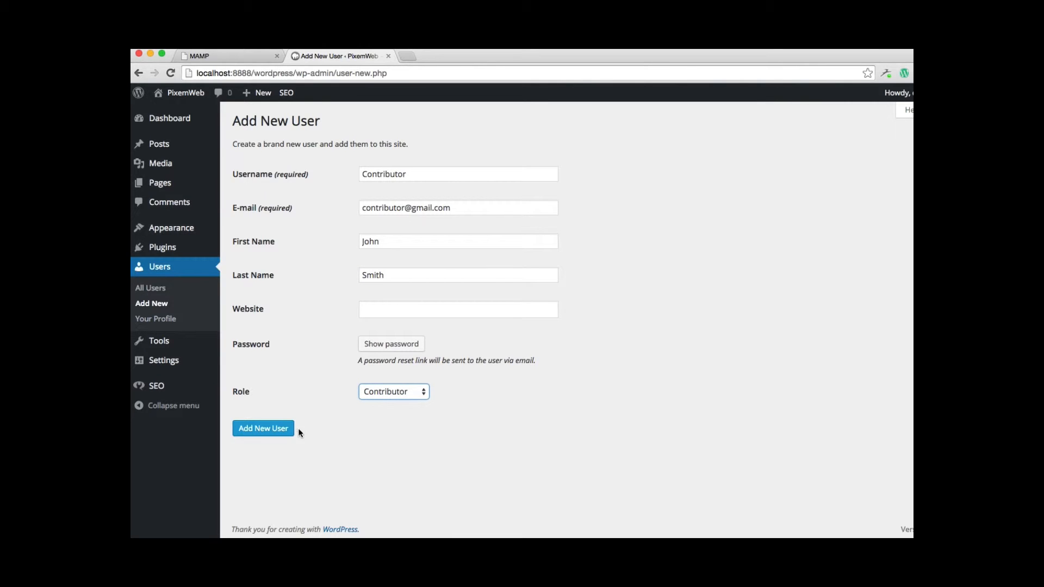
{"action": "left_click", "coordinate": [269, 432]}
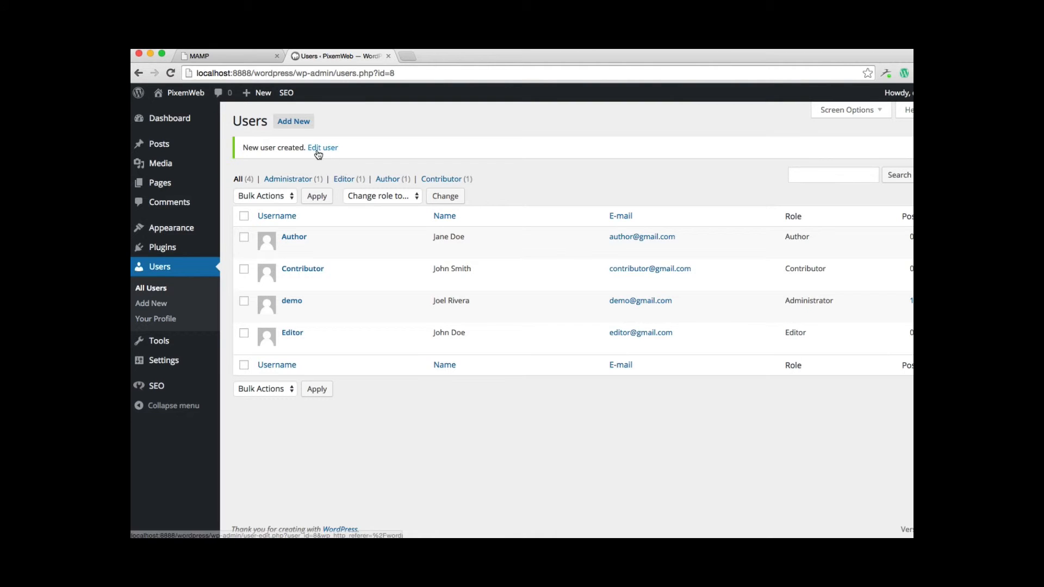
Start a fourth new user with the username Subscriber
{"action": "left_click", "coordinate": [293, 122]}
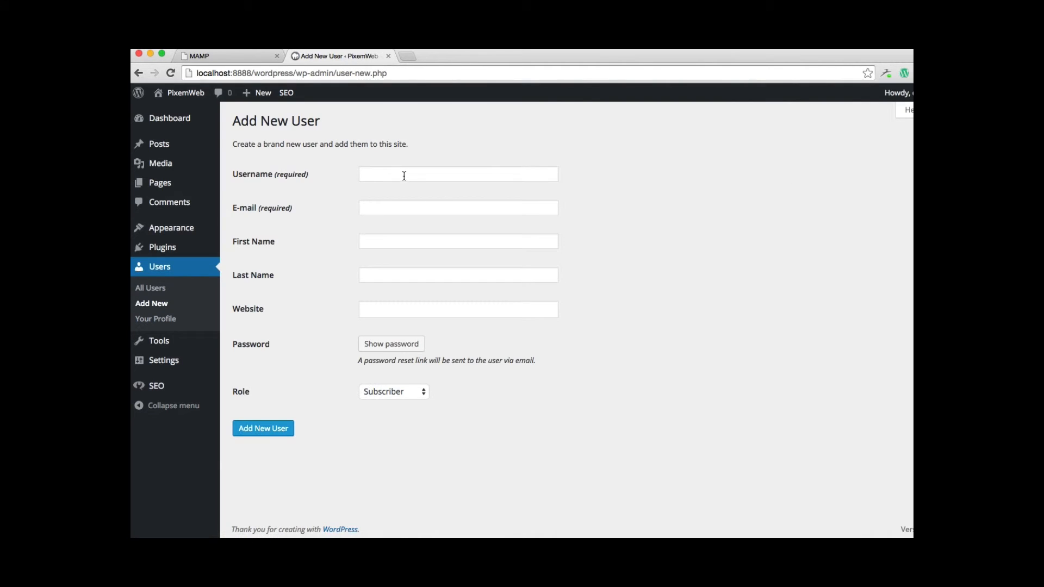
{"action": "left_click", "coordinate": [405, 175]}
{"action": "type", "text": "Subscriber"}
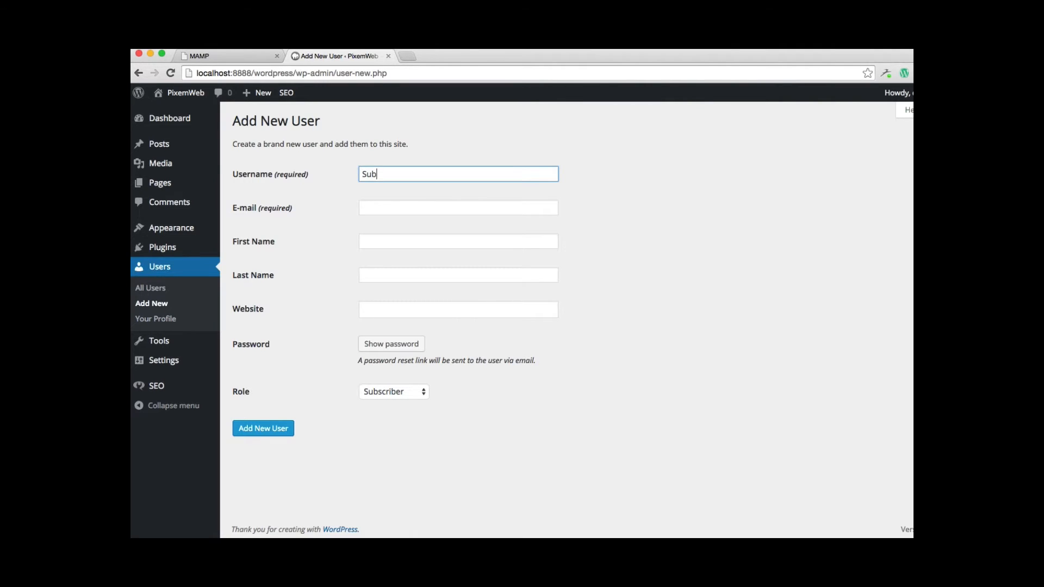
{"action": "double_click", "coordinate": [397, 174]}
{"action": "key", "text": "super+c"}
{"action": "left_click", "coordinate": [393, 205]}
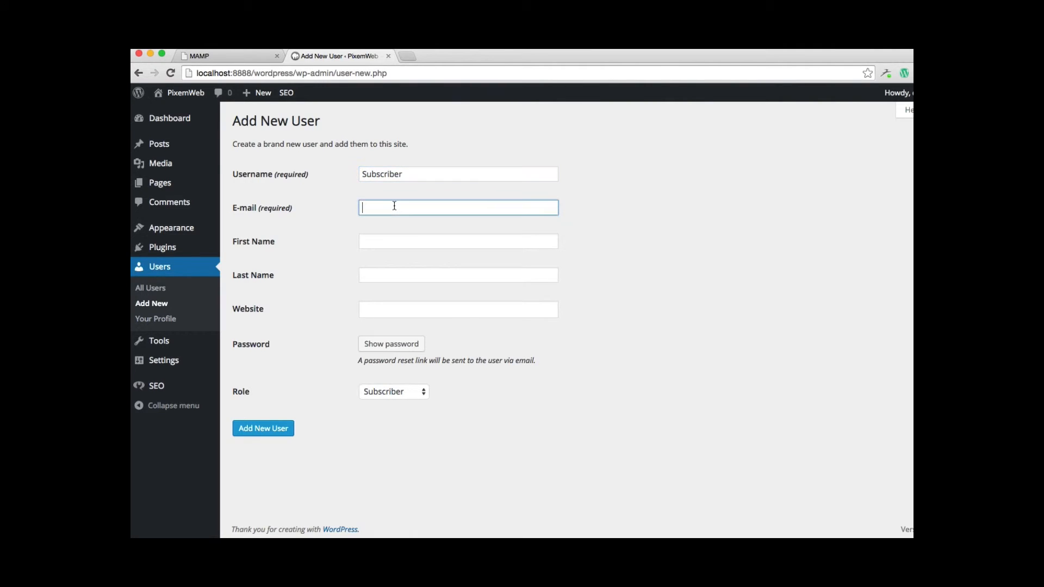
{"action": "key", "text": "super+v"}
{"action": "left_click", "coordinate": [369, 210]}
{"action": "key", "text": "BackSpace"}
{"action": "type", "text": "s"}
{"action": "left_click", "coordinate": [425, 207]}
{"action": "type", "text": "@gmail.com"}
Enter the Subscriber account's first name and last name in their separate fields
{"action": "left_click", "coordinate": [417, 240]}
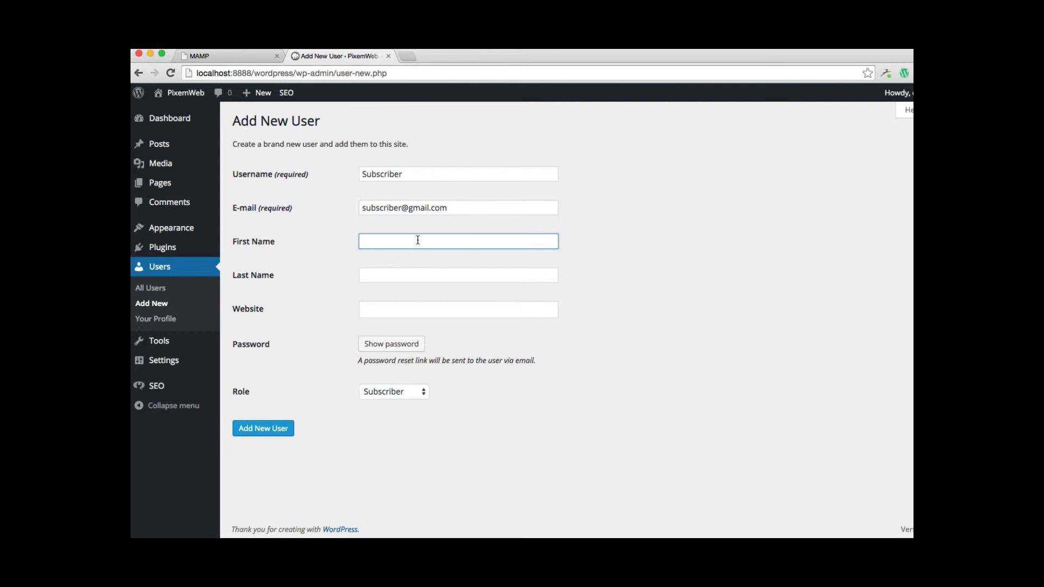
{"action": "type", "text": "Jane"}
{"action": "key", "text": "Tab"}
{"action": "type", "text": "Smith"}
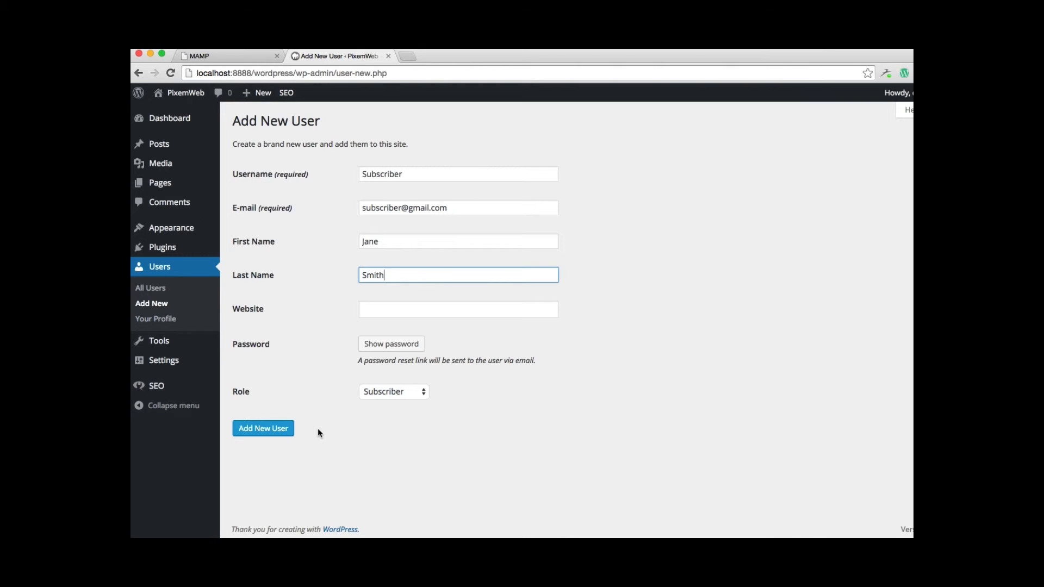
Keep the Subscriber role for the account and add the new user
{"action": "left_click", "coordinate": [417, 398]}
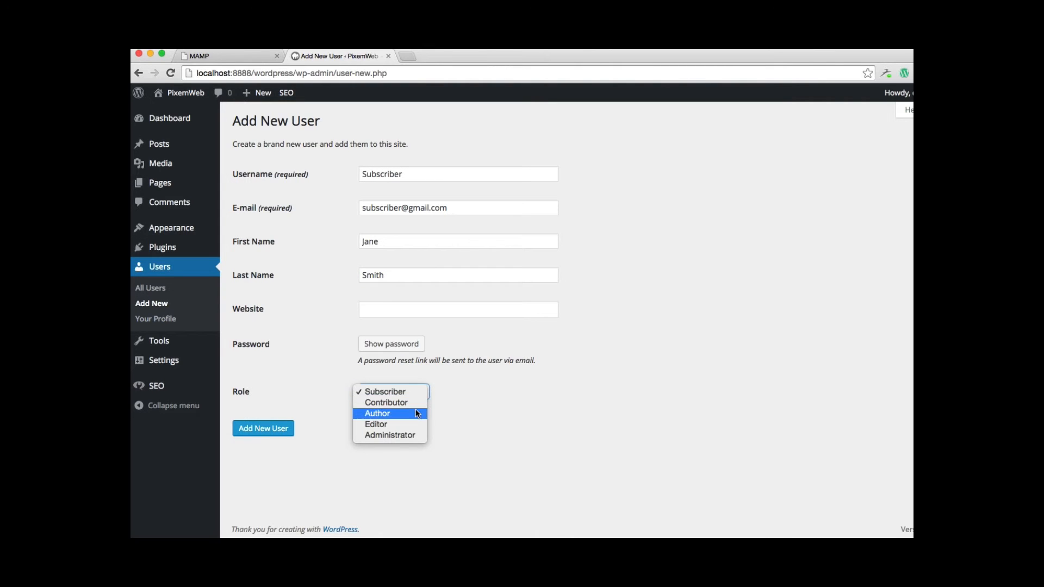
{"action": "left_click", "coordinate": [460, 403]}
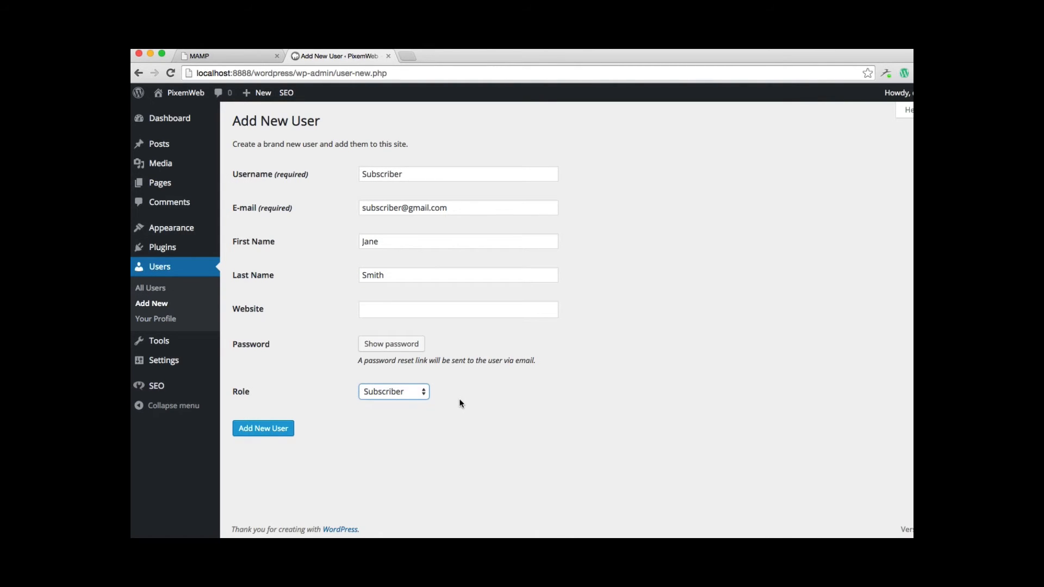
{"action": "left_click", "coordinate": [256, 429]}
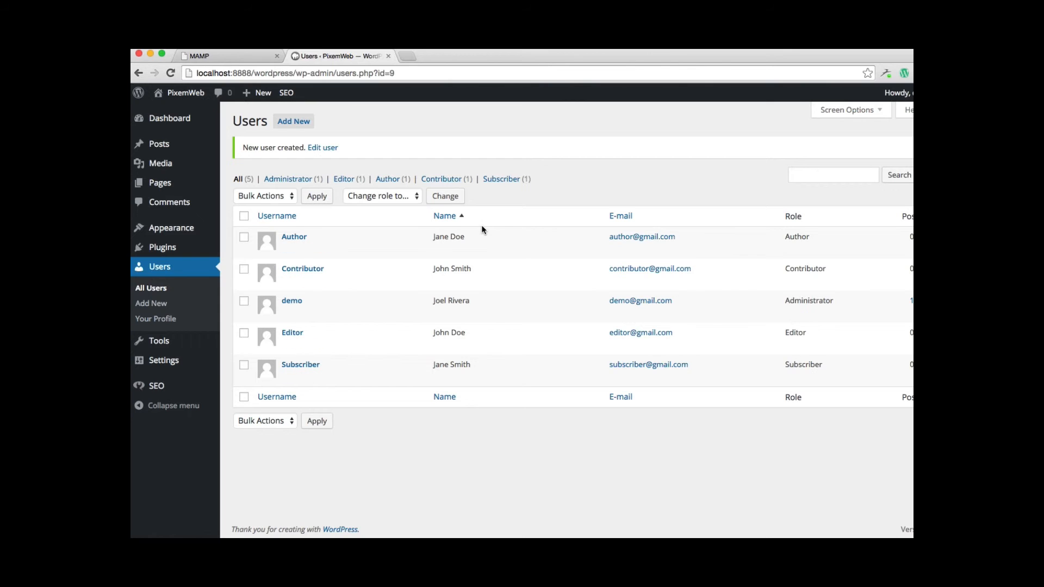
Filter the user list by Administrator, Editor, Author, Contributor and Subscriber in turn
{"action": "left_click", "coordinate": [288, 178]}
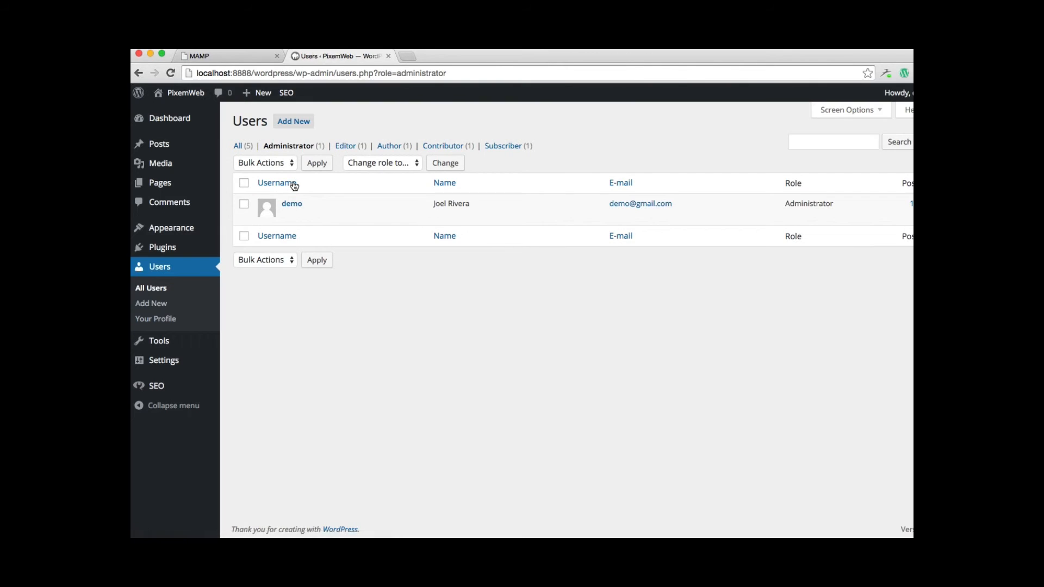
{"action": "left_click", "coordinate": [345, 146]}
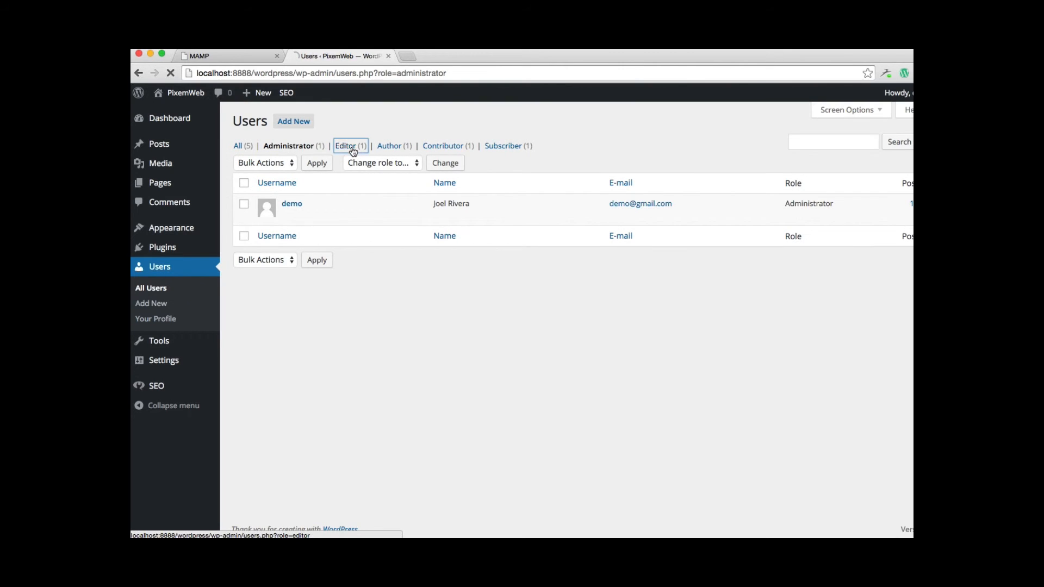
{"action": "left_click", "coordinate": [385, 147]}
{"action": "left_click", "coordinate": [444, 153]}
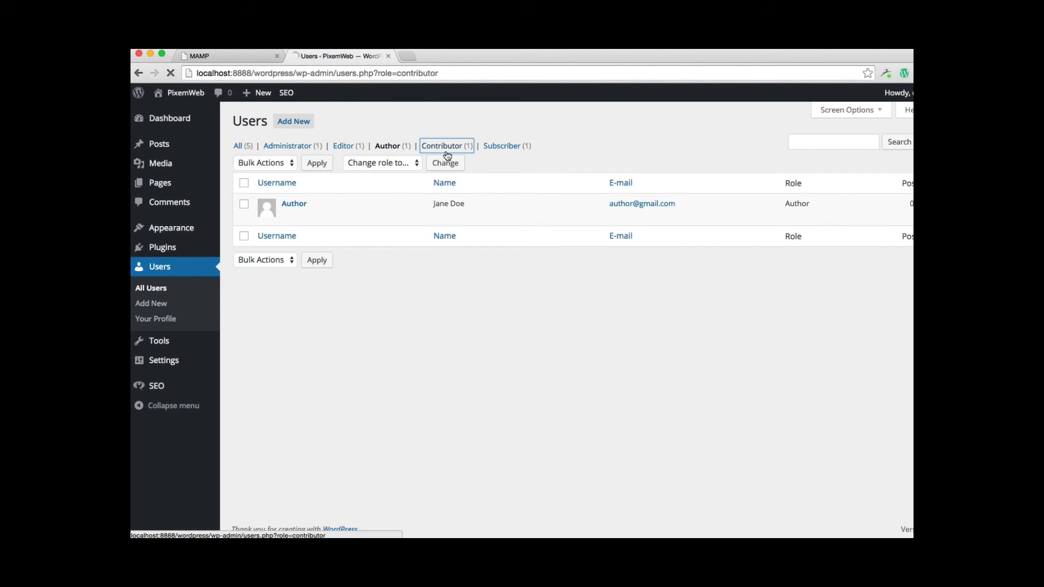
{"action": "left_click", "coordinate": [499, 154]}
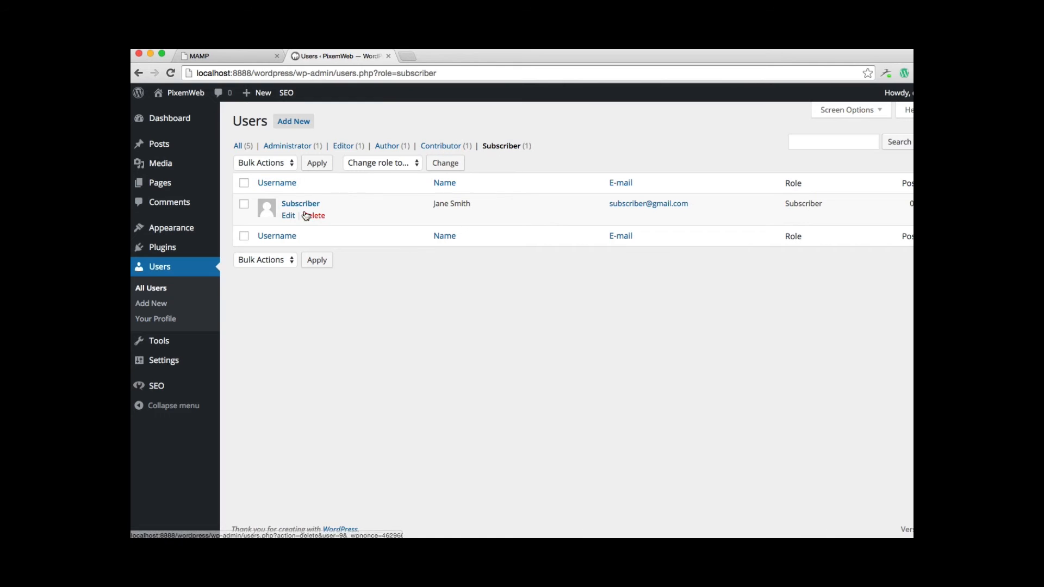
Open the Subscriber user for editing and review its personal options, name, contact and account settings
{"action": "left_click", "coordinate": [286, 218]}
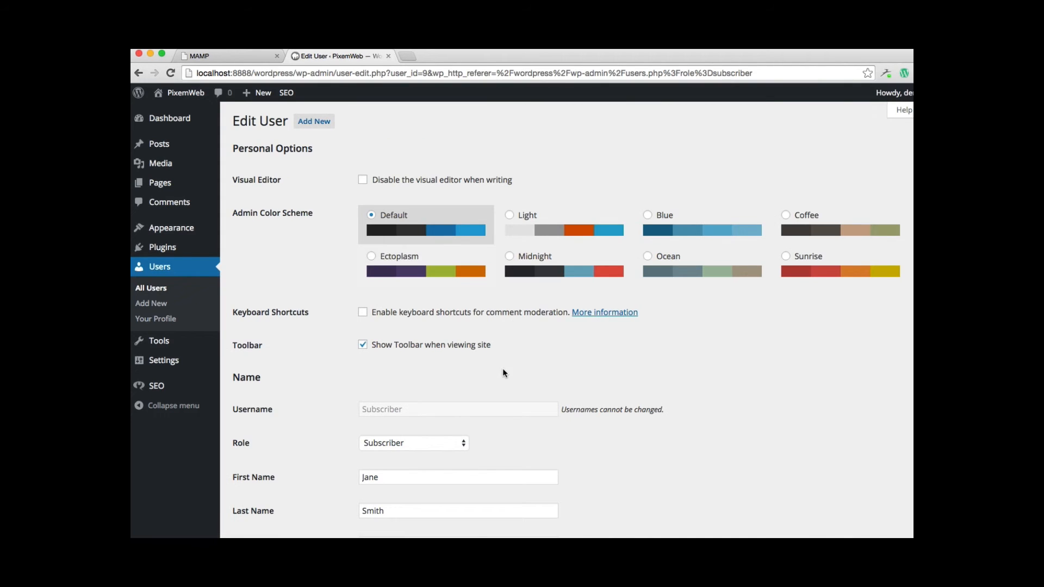
{"action": "scroll", "coordinate": [502, 369], "scroll_direction": "down", "scroll_amount": 10}
{"action": "scroll", "coordinate": [502, 367], "scroll_direction": "down", "scroll_amount": 8}
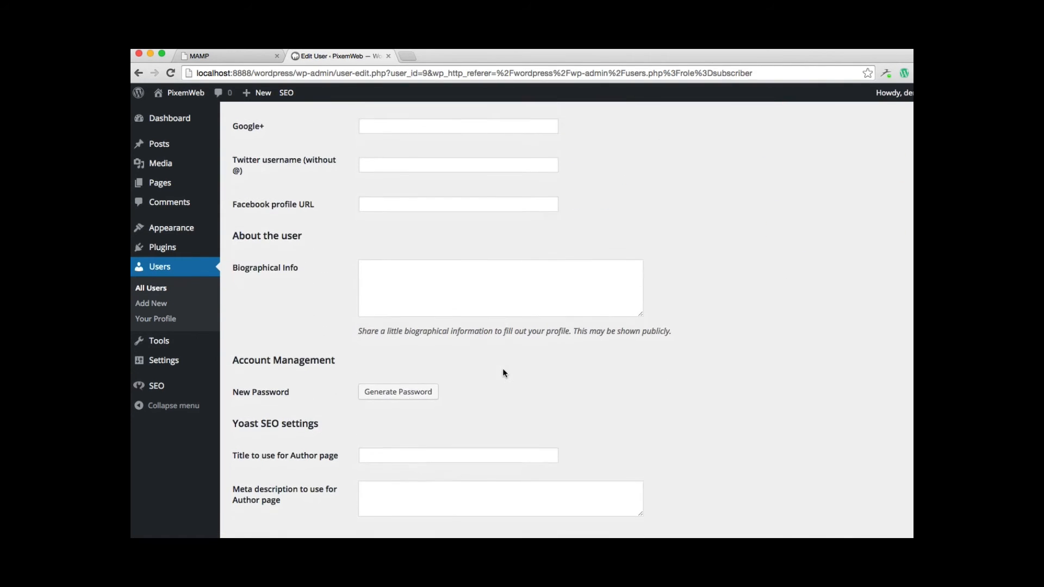
{"action": "scroll", "coordinate": [503, 367], "scroll_direction": "up", "scroll_amount": 15}
{"action": "scroll", "coordinate": [503, 369], "scroll_direction": "up", "scroll_amount": 4}
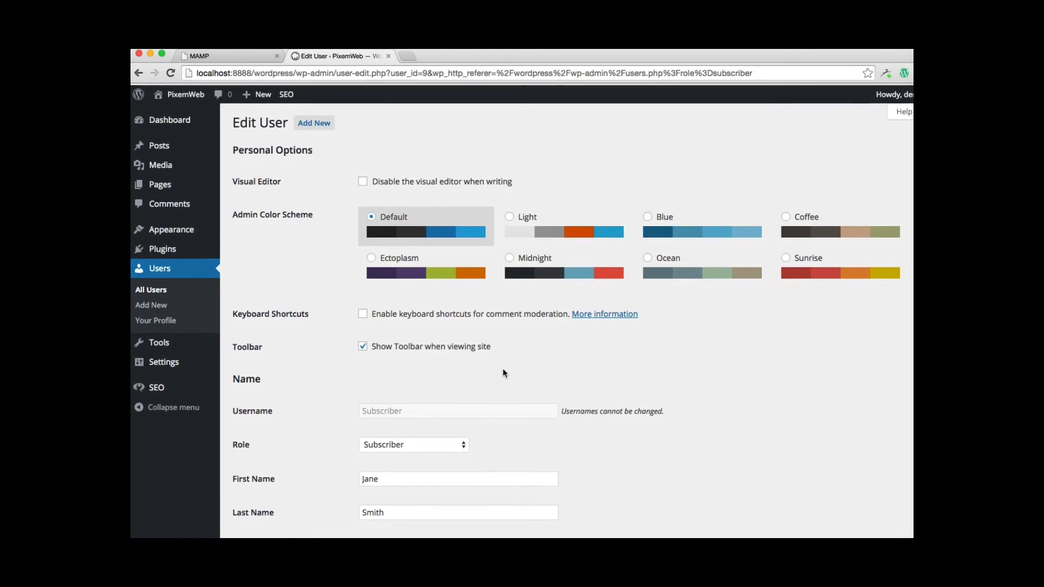
{"action": "scroll", "coordinate": [503, 369], "scroll_direction": "down", "scroll_amount": 5}
{"action": "scroll", "coordinate": [503, 371], "scroll_direction": "down", "scroll_amount": 3}
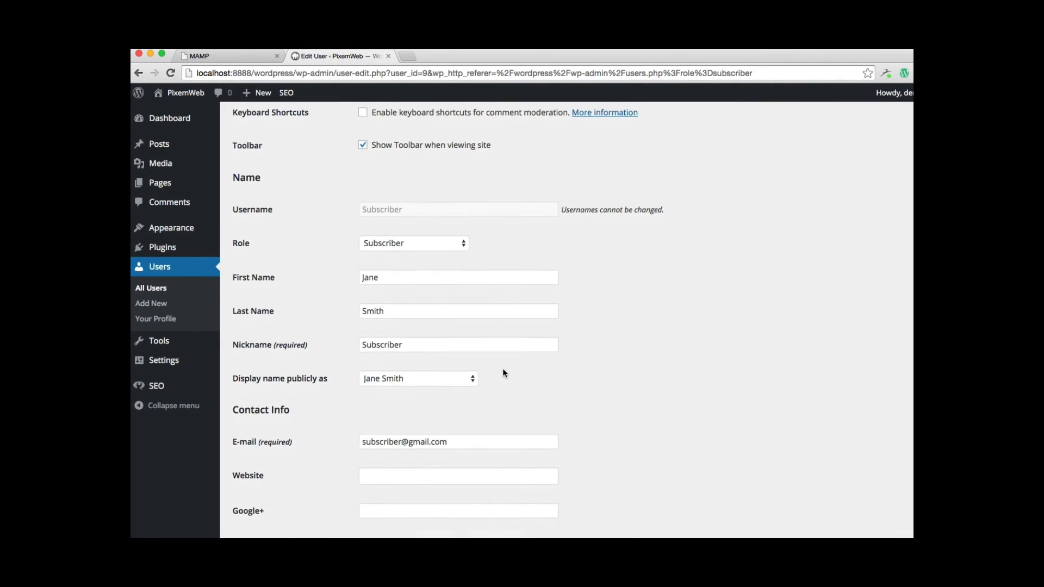
{"action": "scroll", "coordinate": [503, 373], "scroll_direction": "up", "scroll_amount": 8}
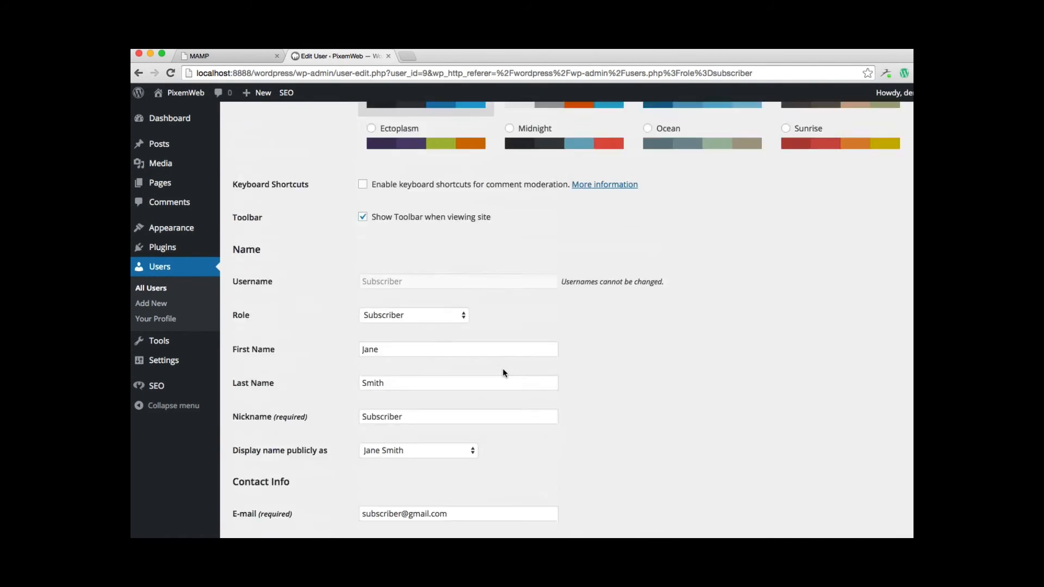
Return to the full user list and request deletion of the Subscriber user
{"action": "left_click", "coordinate": [155, 294]}
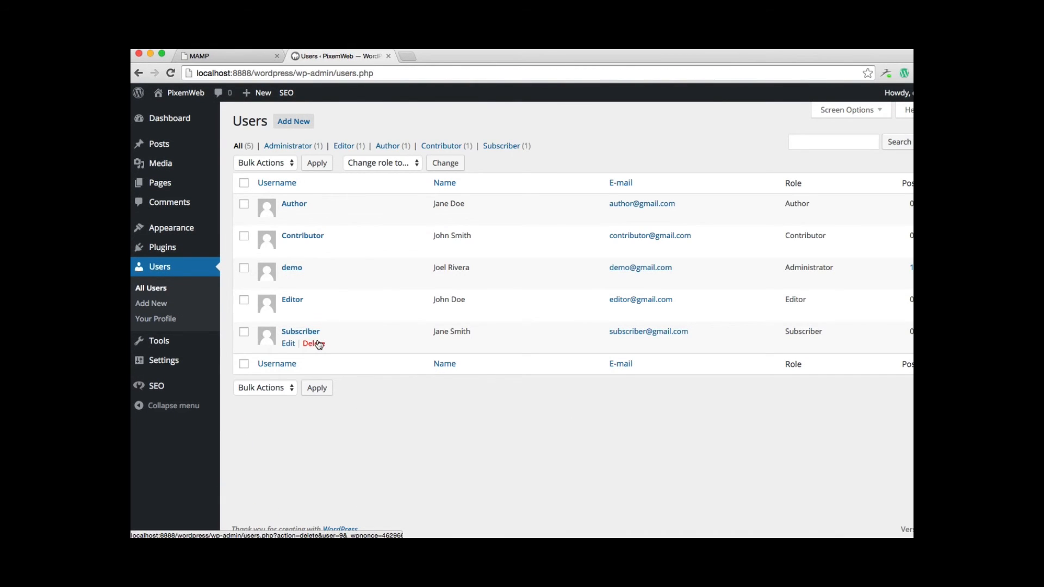
{"action": "left_click", "coordinate": [318, 343]}
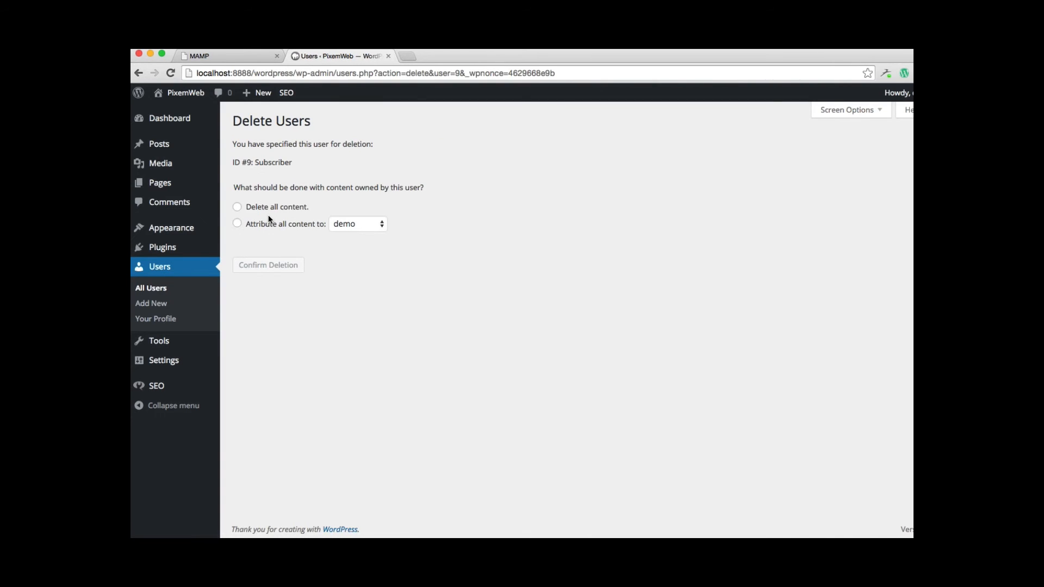
{"action": "left_click", "coordinate": [237, 223]}
{"action": "left_click", "coordinate": [363, 224]}
{"action": "left_click", "coordinate": [398, 293]}
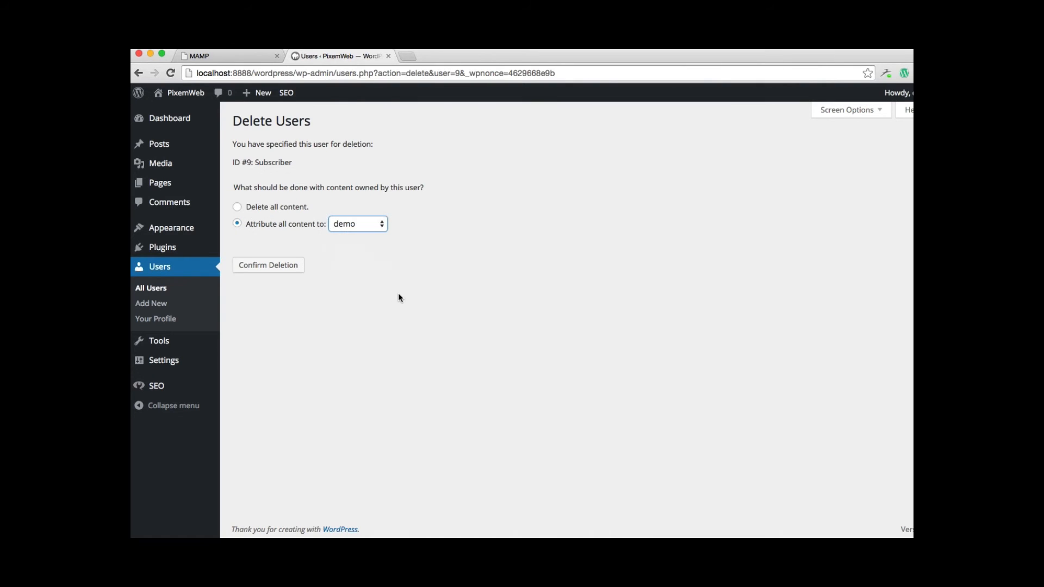
Choose to delete all content owned by the Subscriber user and confirm the deletion
{"action": "left_click", "coordinate": [245, 208]}
{"action": "left_click", "coordinate": [277, 268]}
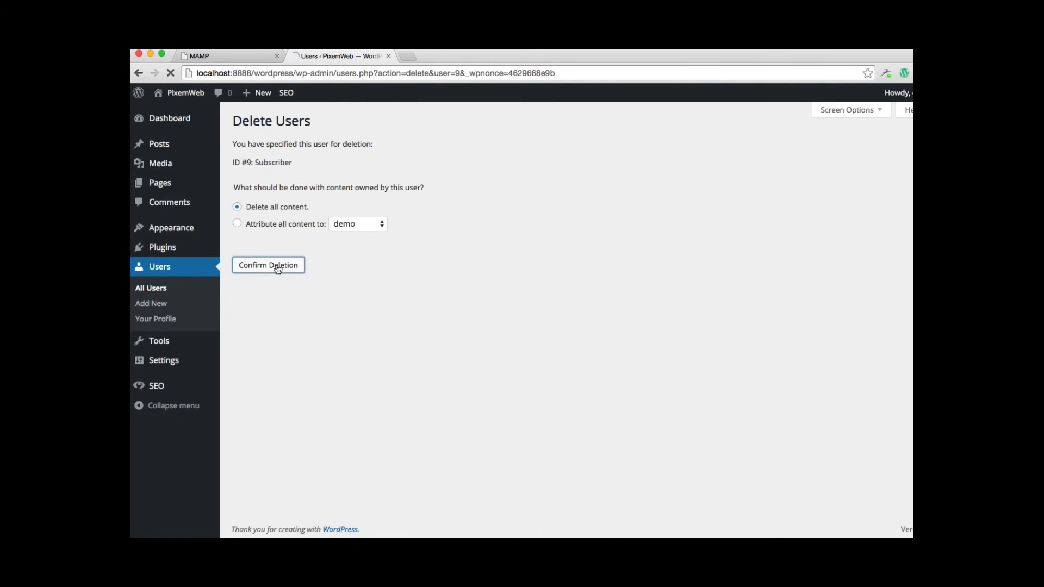